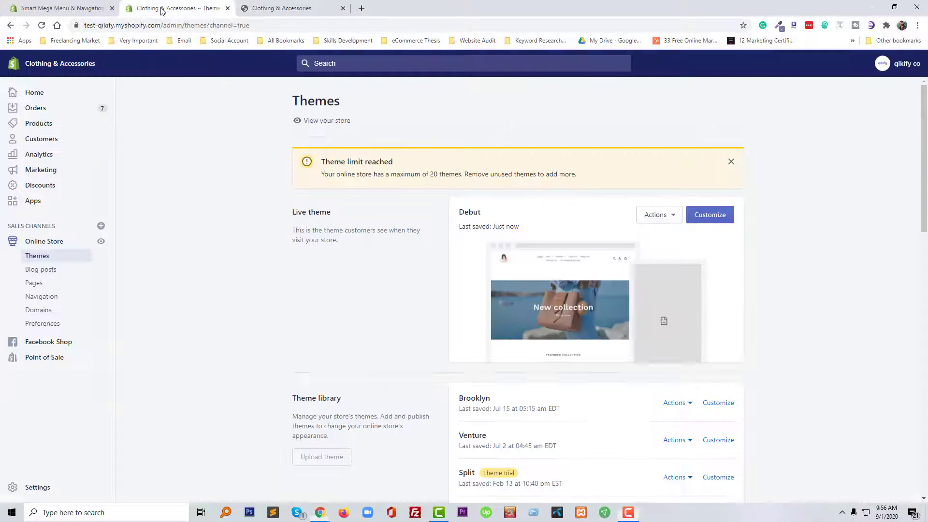
Open the live storefront from the Online Store channel in the store admin and close the older storefront tab.
{"action": "left_click", "coordinate": [164, 9]}
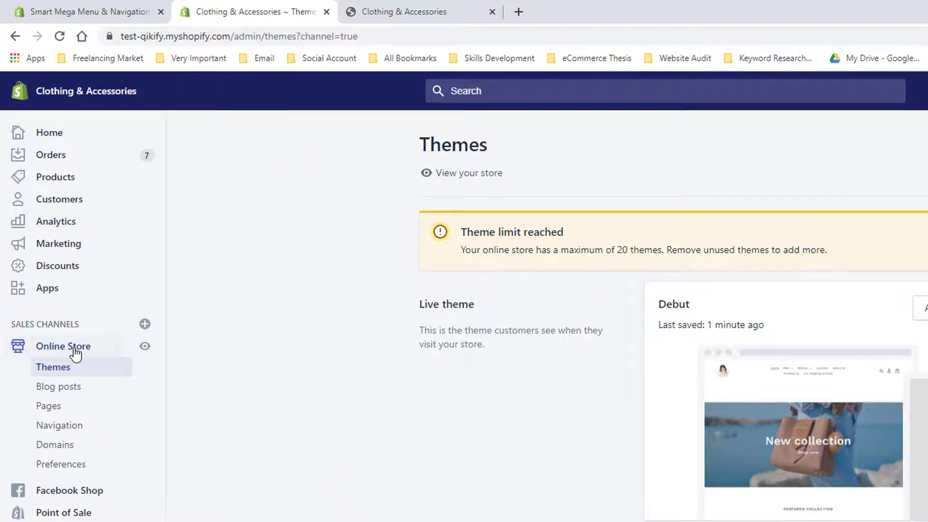
{"action": "left_click", "coordinate": [145, 346]}
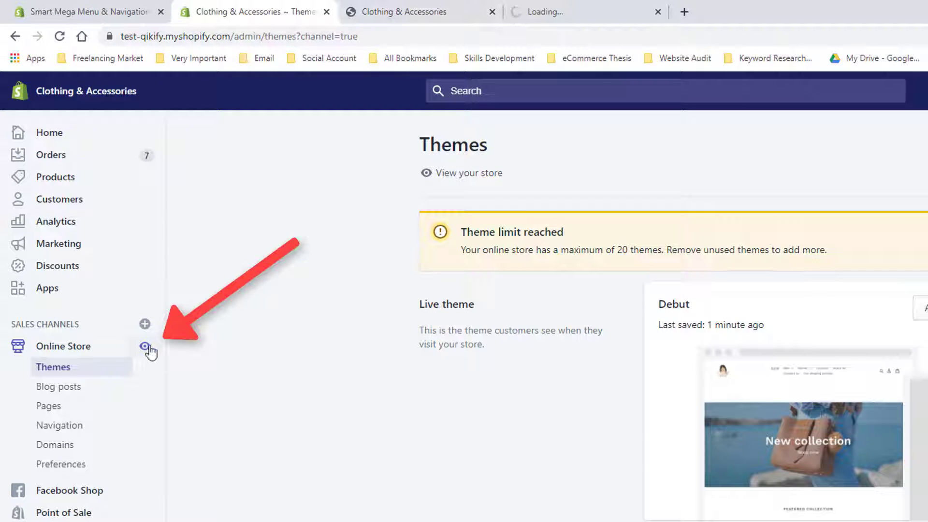
{"action": "left_click", "coordinate": [492, 13]}
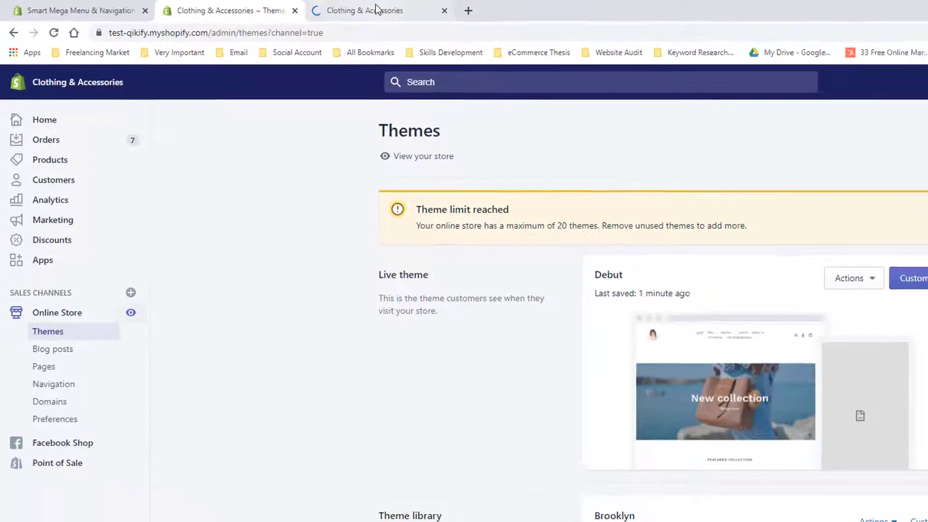
{"action": "left_click", "coordinate": [376, 6]}
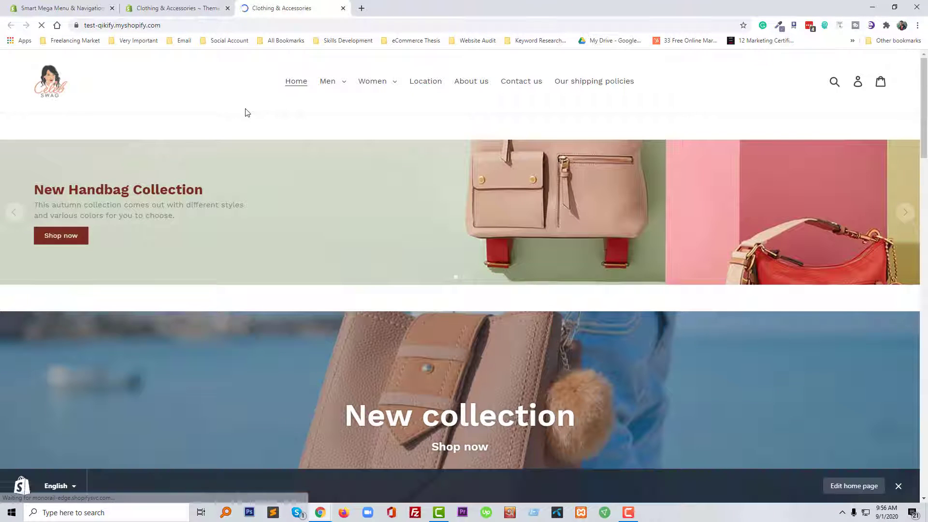
Inspect the storefront's header navigation with the browser developer tools and dismiss the subscriber gift popup.
{"action": "right_click", "coordinate": [298, 134]}
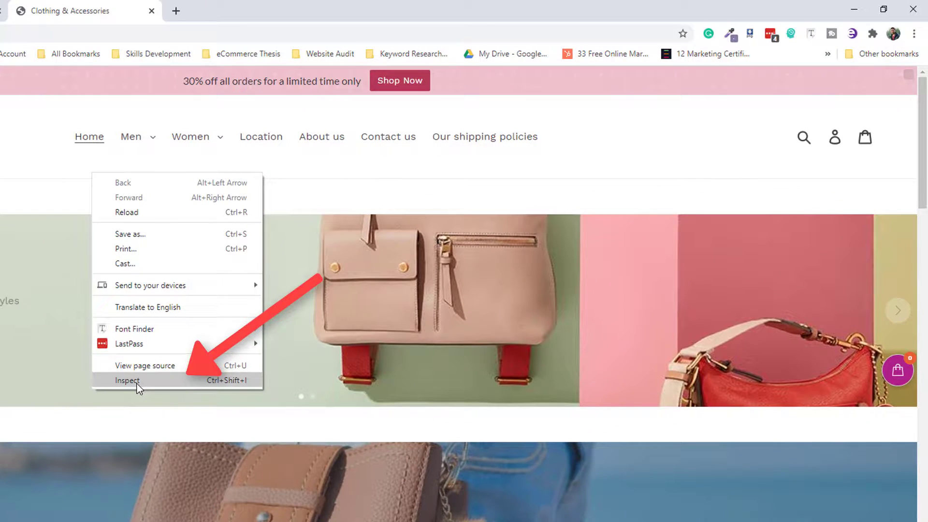
{"action": "left_click", "coordinate": [332, 287]}
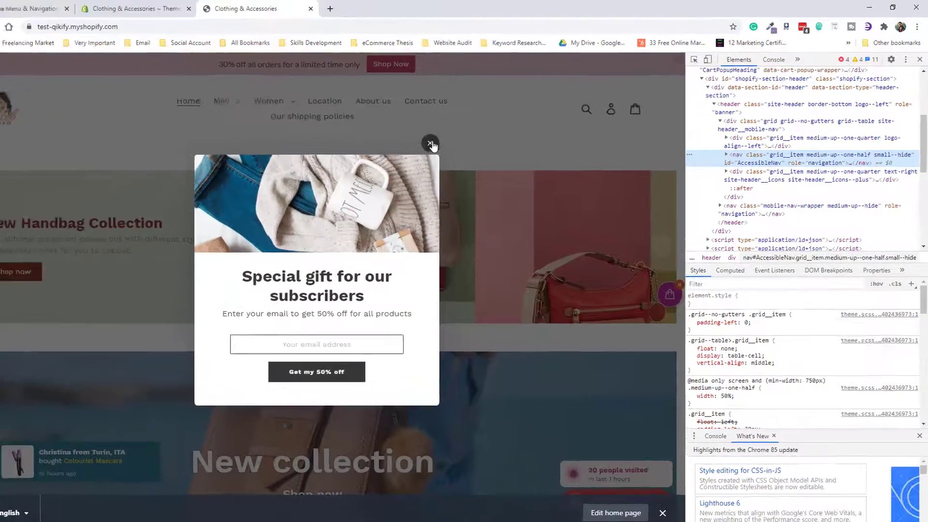
{"action": "left_click", "coordinate": [456, 136]}
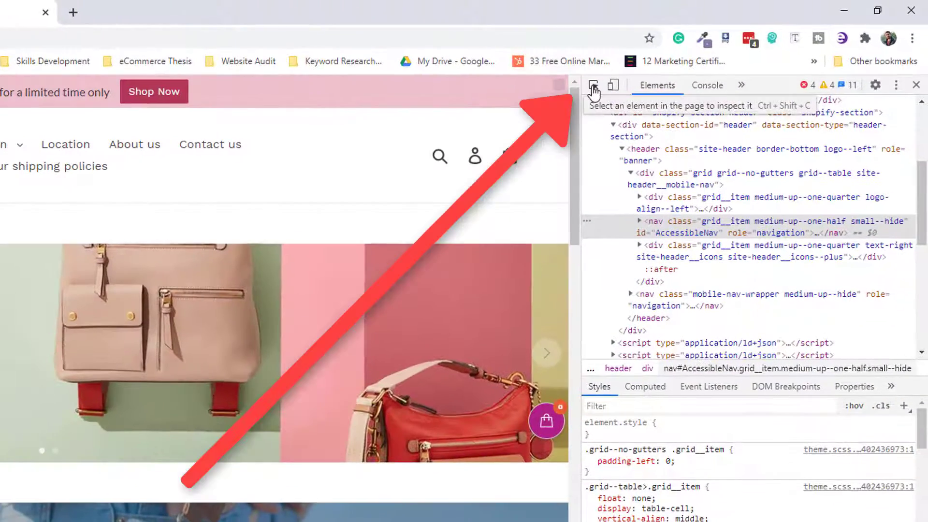
Pick the Location link in the storefront navigation for inspection and select its enclosing SiteNav list element in the markup.
{"action": "left_click", "coordinate": [594, 91]}
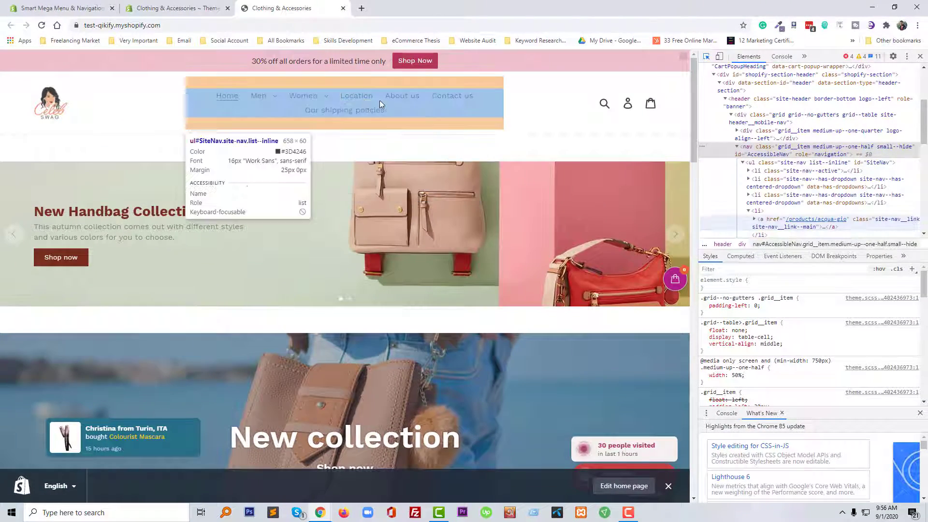
{"action": "left_click", "coordinate": [363, 102]}
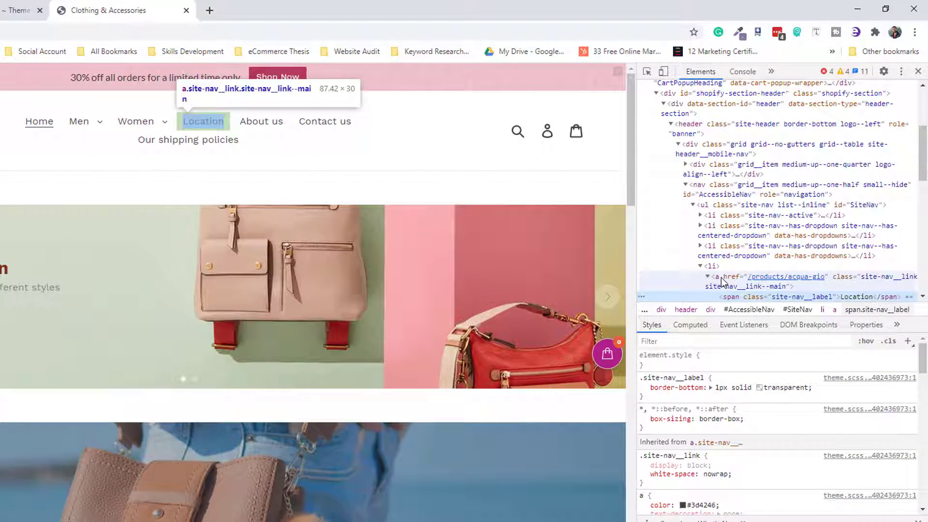
{"action": "left_click", "coordinate": [721, 277]}
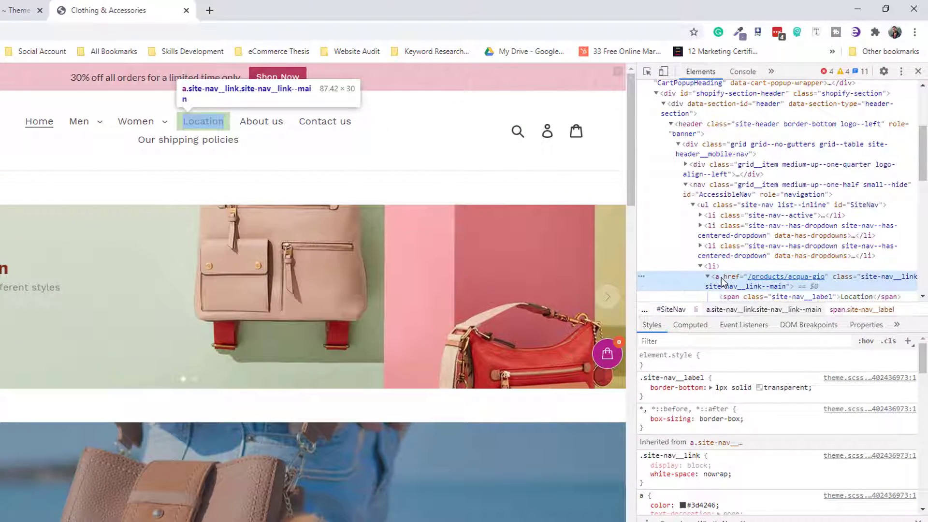
{"action": "left_click", "coordinate": [714, 252]}
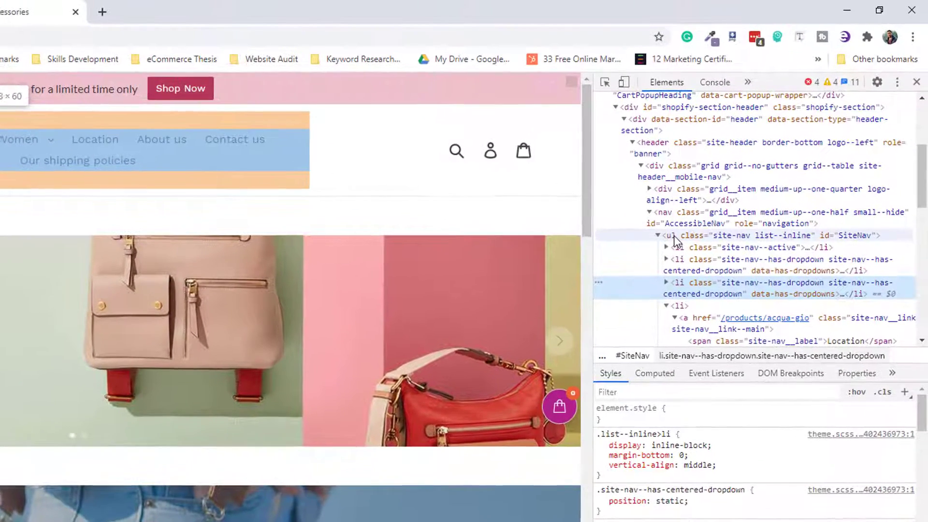
{"action": "left_click", "coordinate": [673, 236]}
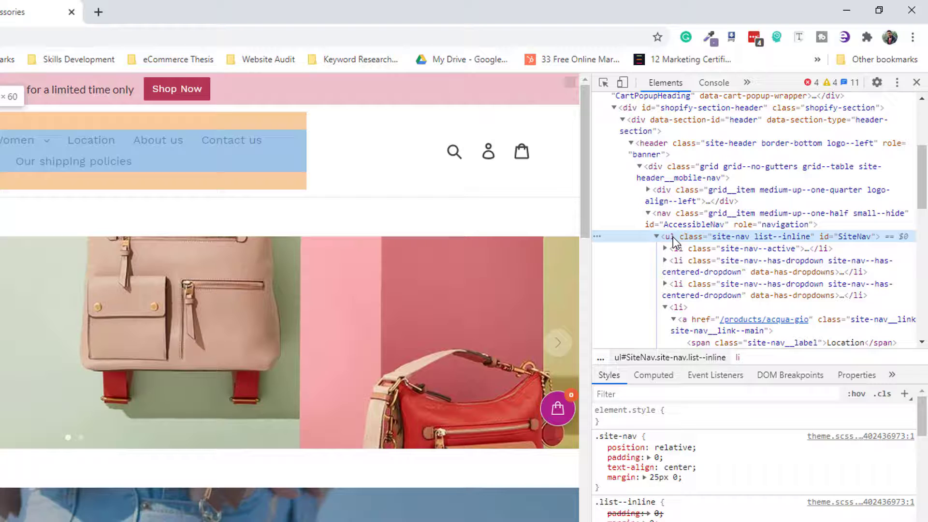
Copy the CSS selector of the SiteNav list element.
{"action": "right_click", "coordinate": [672, 237]}
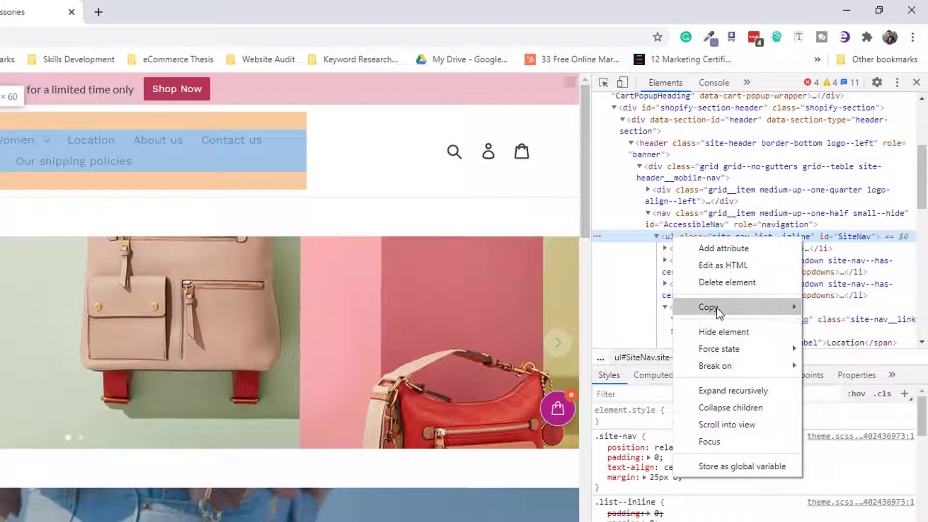
{"action": "mouse_move", "coordinate": [715, 308]}
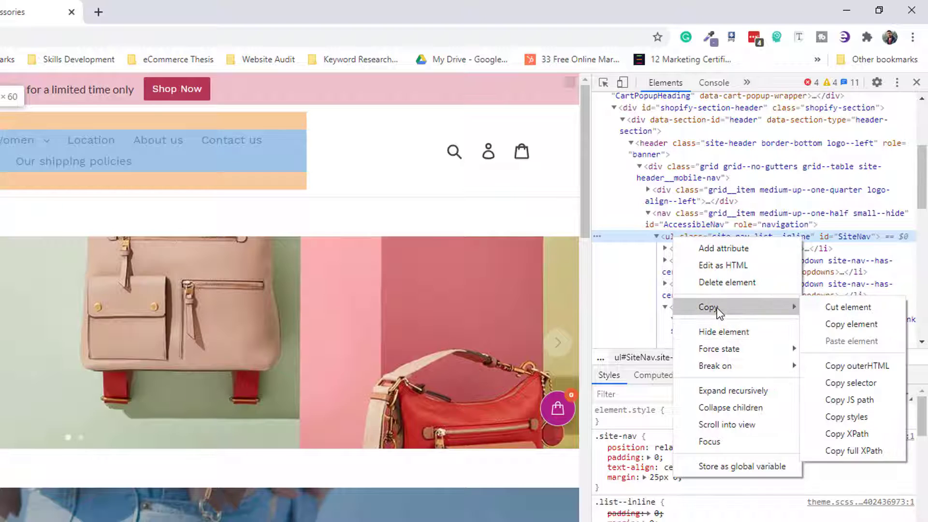
{"action": "left_click", "coordinate": [841, 386]}
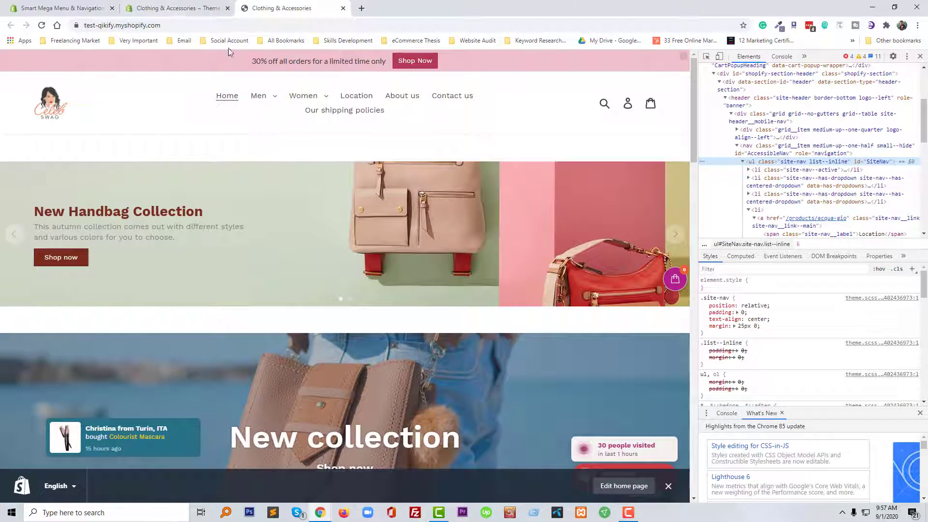
Return to the store admin and open the installed app Smart Menu by qikify.
{"action": "left_click", "coordinate": [130, 7]}
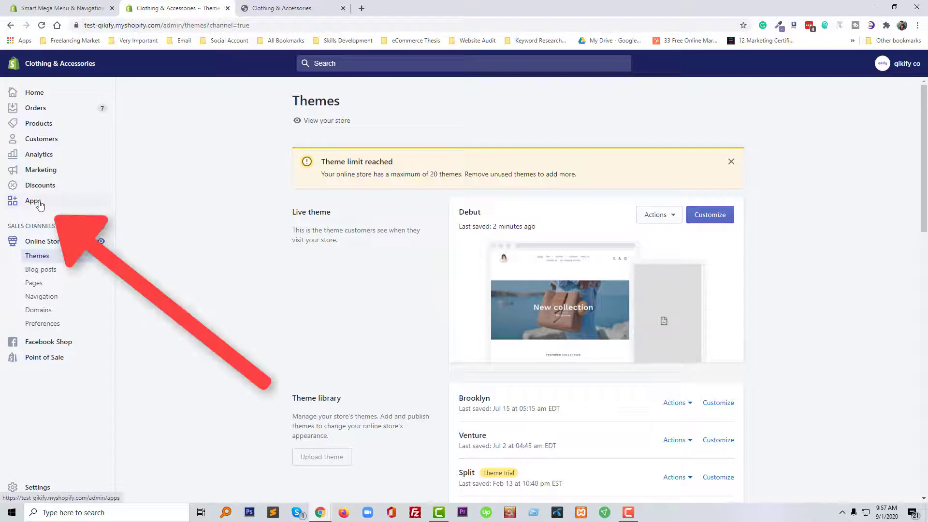
{"action": "left_click", "coordinate": [44, 207]}
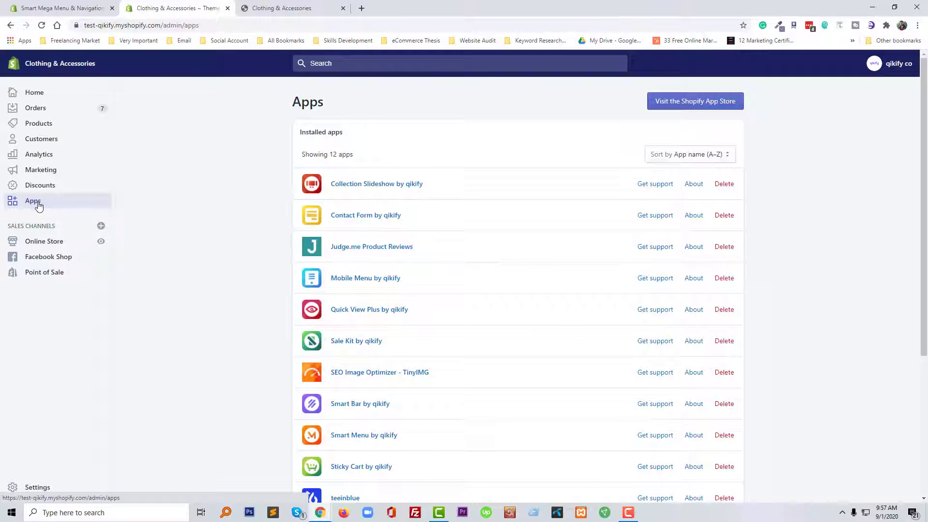
{"action": "scroll", "coordinate": [447, 268], "scroll_direction": "down", "scroll_amount": 3}
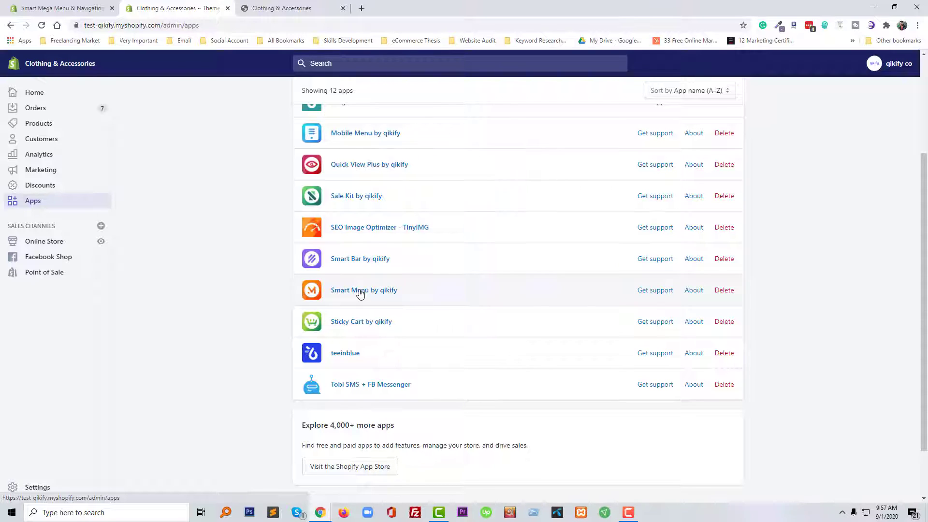
{"action": "left_click", "coordinate": [360, 293]}
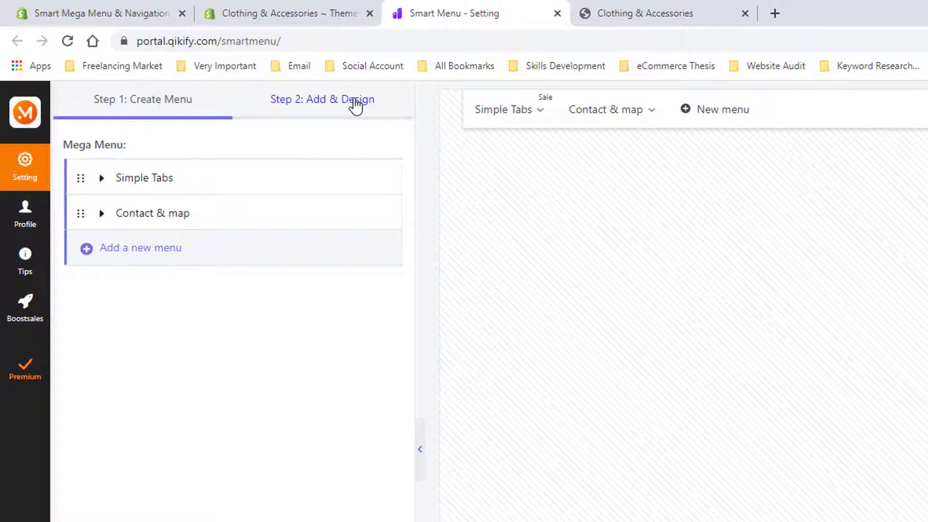
In Add & Design, choose the "CSS selector - Advanced option" method and paste #SiteNav as the CSS selector of the menu.
{"action": "left_click", "coordinate": [357, 104]}
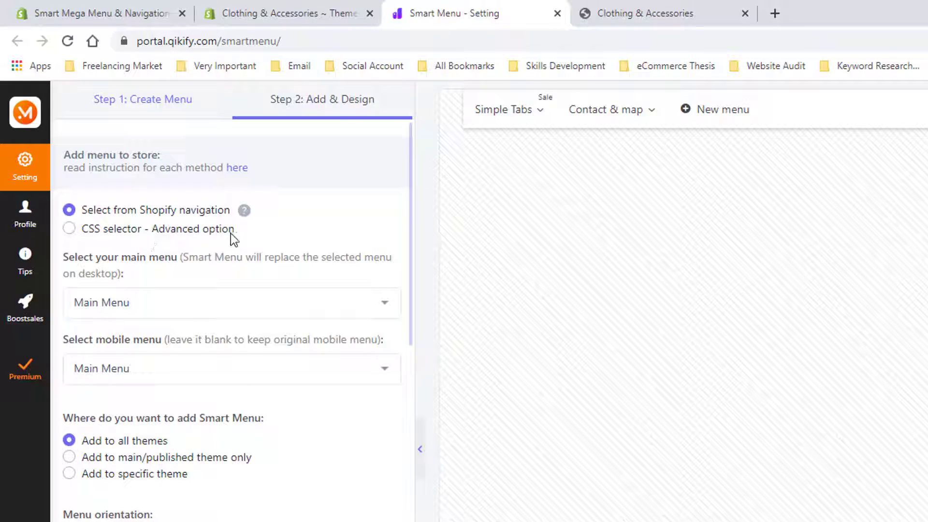
{"action": "left_click", "coordinate": [67, 230]}
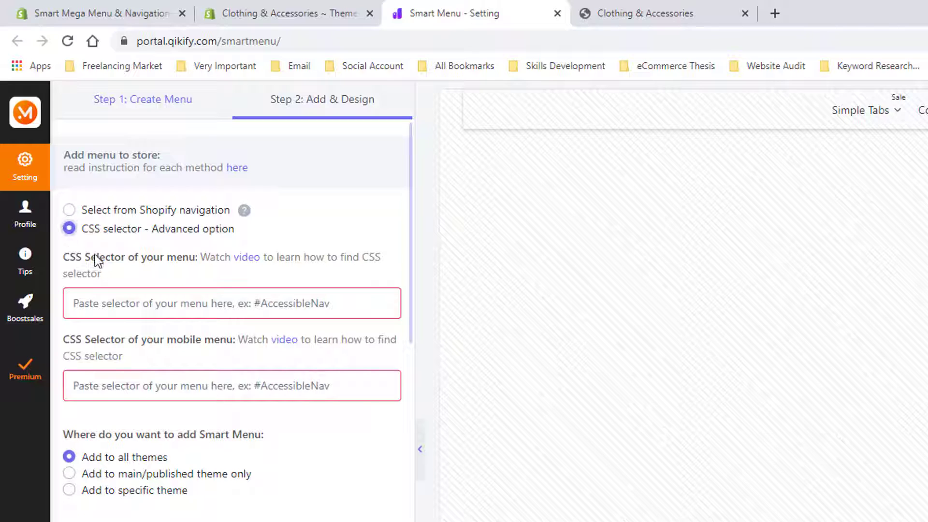
{"action": "left_click", "coordinate": [97, 303]}
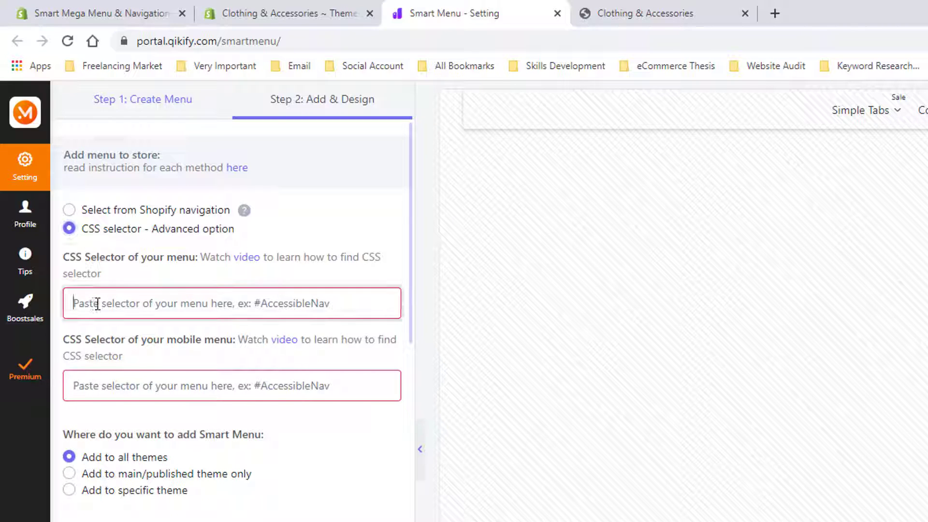
{"action": "right_click", "coordinate": [97, 303]}
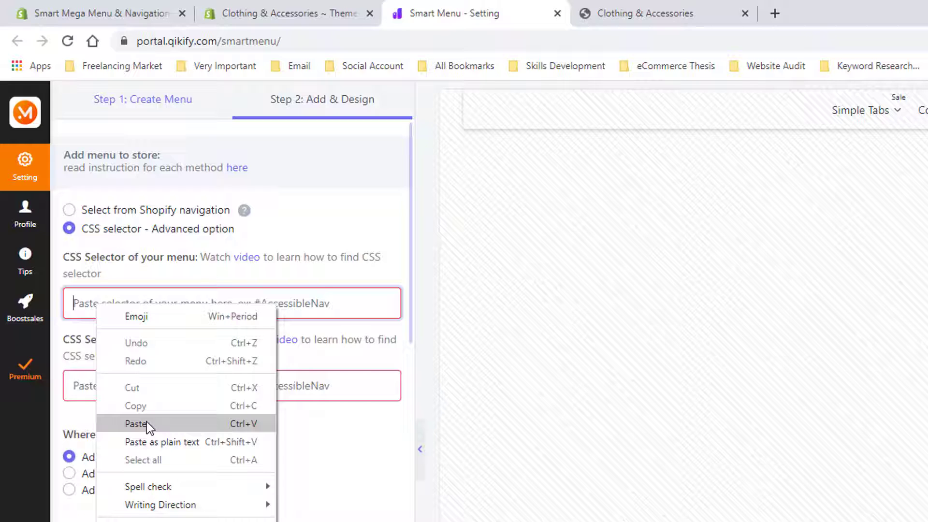
{"action": "left_click", "coordinate": [628, 14]}
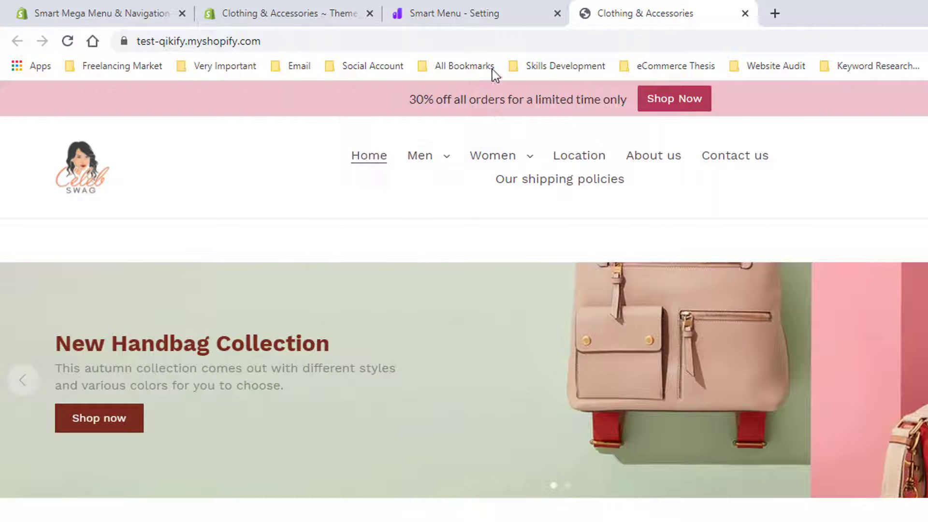
{"action": "left_click", "coordinate": [469, 5]}
{"action": "right_click", "coordinate": [169, 304]}
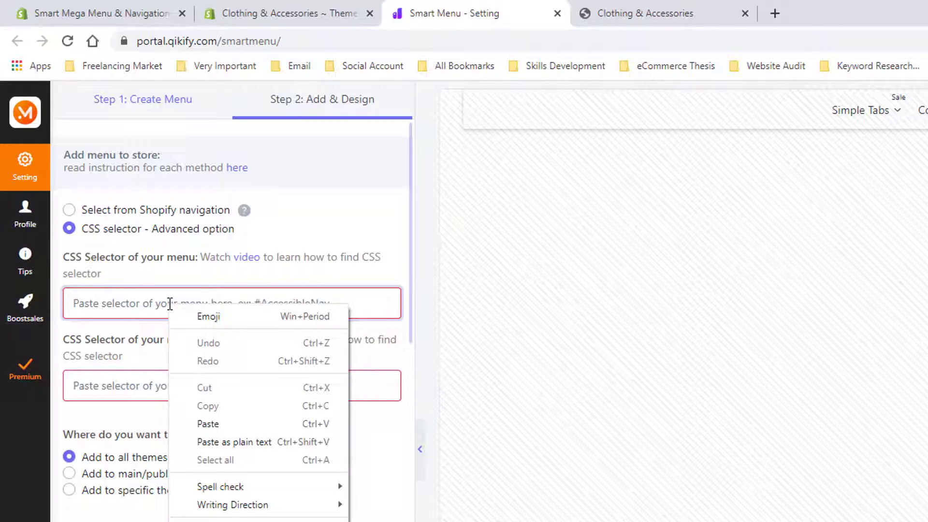
{"action": "left_click", "coordinate": [201, 423]}
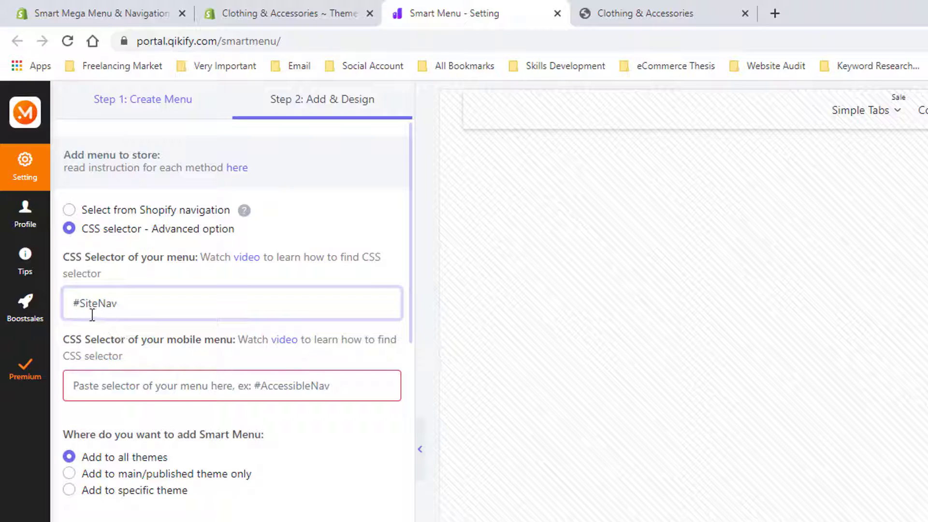
Paste #SiteNav as the CSS selector of the mobile menu.
{"action": "left_click", "coordinate": [116, 385]}
{"action": "right_click", "coordinate": [117, 385]}
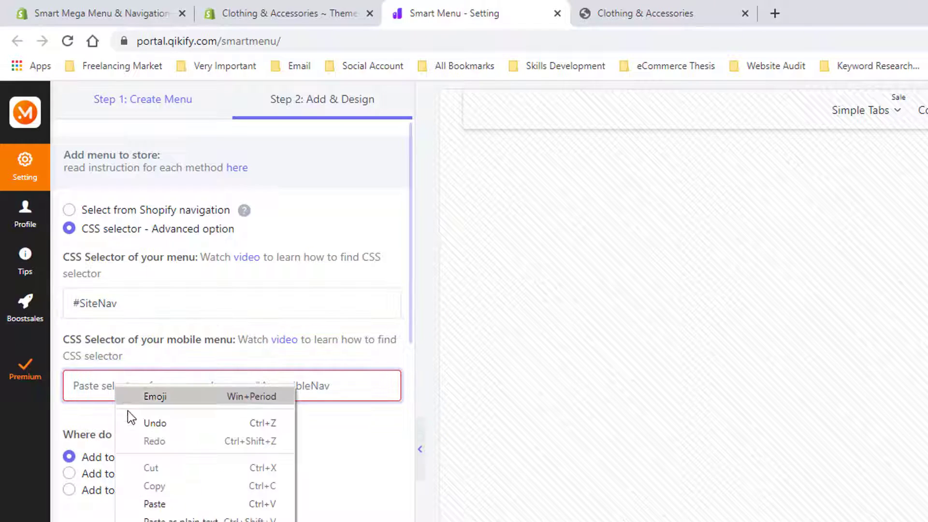
{"action": "left_click", "coordinate": [168, 505]}
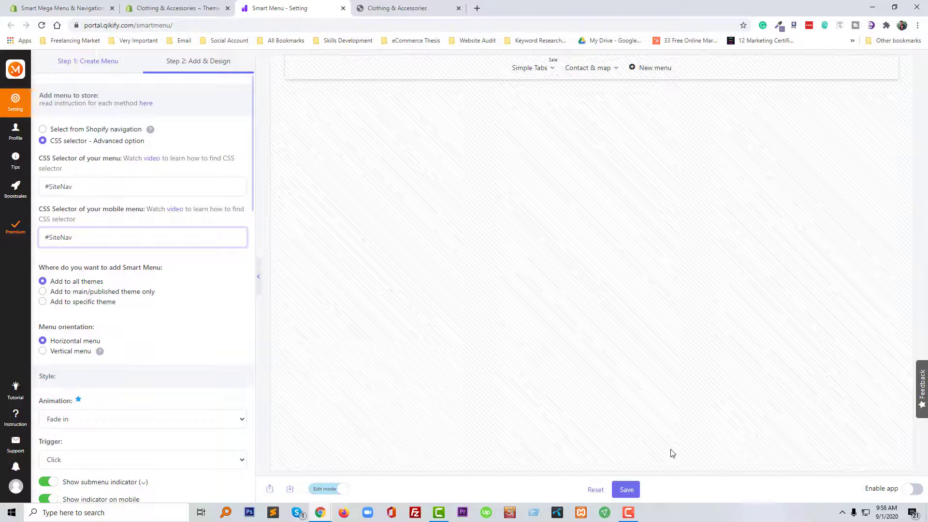
Enable the Smart Menu app and save the mega menu.
{"action": "left_click", "coordinate": [912, 490]}
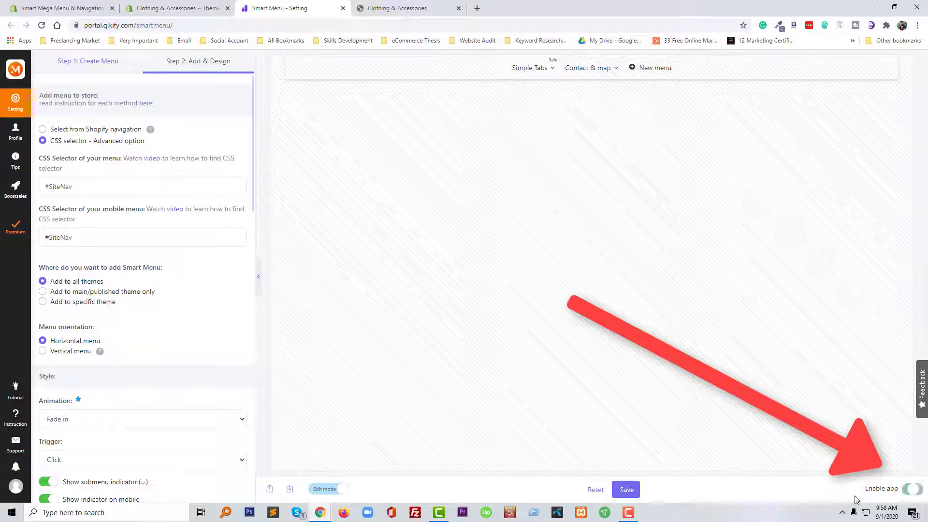
{"action": "left_click", "coordinate": [627, 490]}
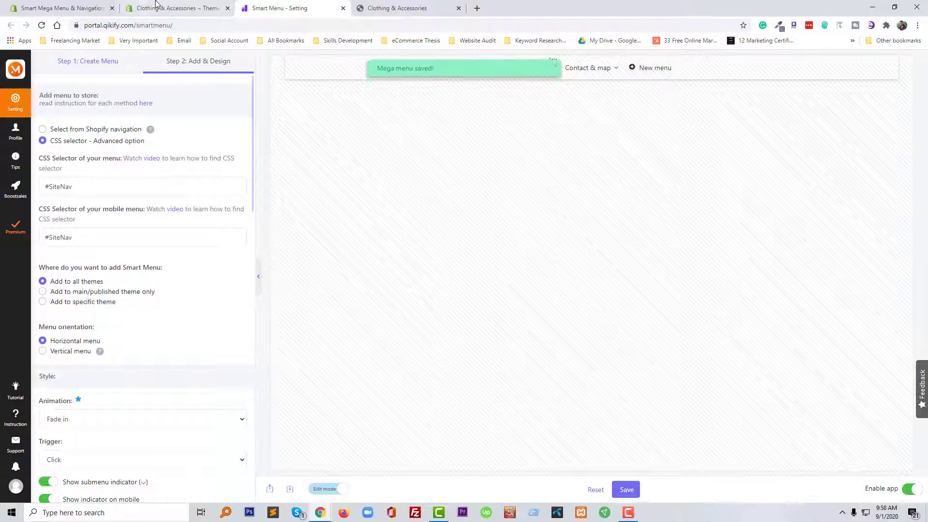
Return to the store admin and open the live Debut theme's code for editing from the Online Store themes.
{"action": "left_click", "coordinate": [176, 5]}
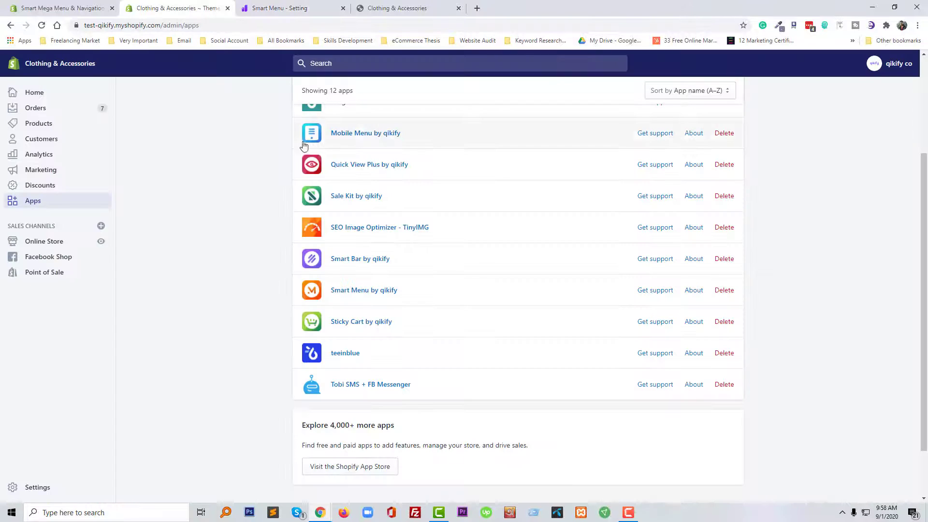
{"action": "left_click", "coordinate": [48, 246]}
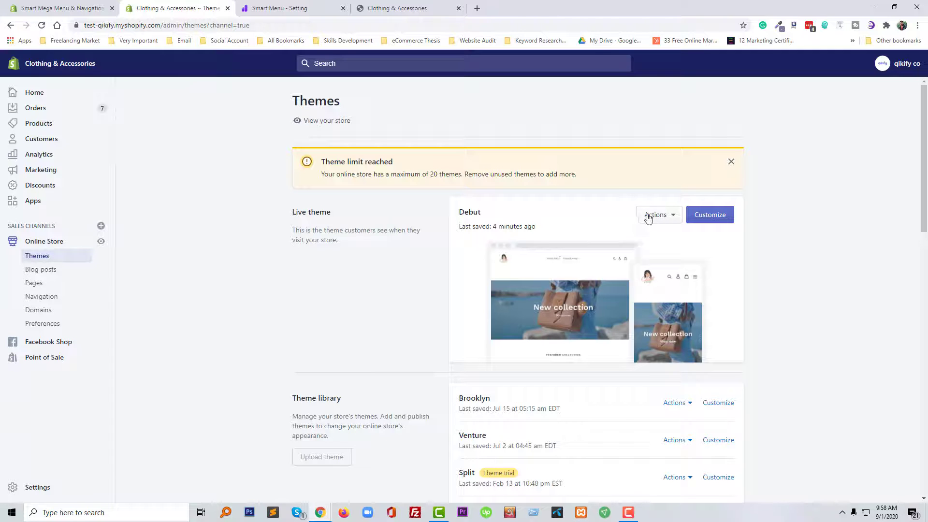
{"action": "left_click", "coordinate": [660, 218]}
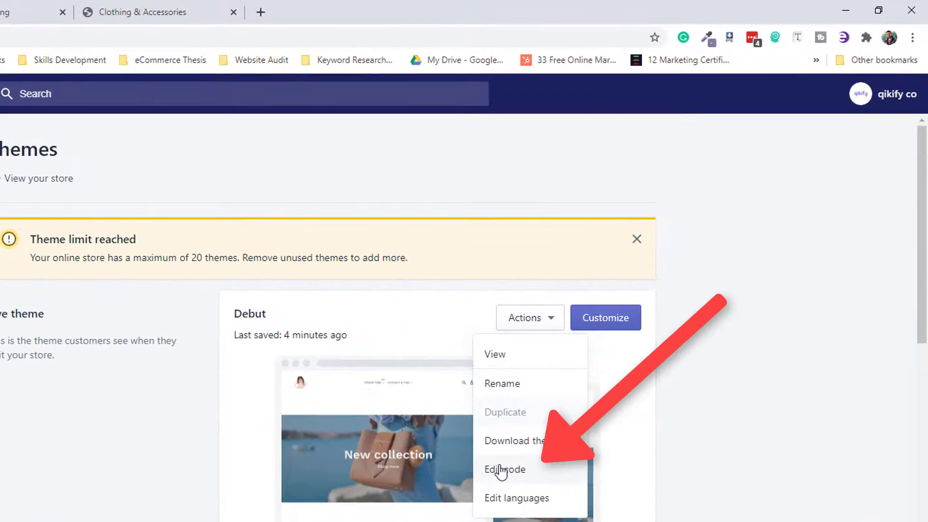
{"action": "left_click", "coordinate": [502, 469]}
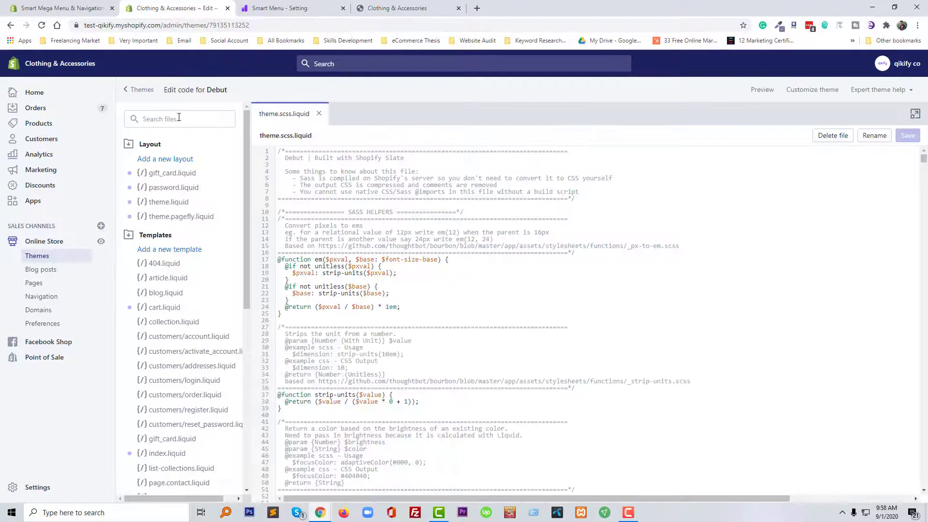
Search the theme files for scss and open theme.scss.liquid.
{"action": "left_click", "coordinate": [178, 117]}
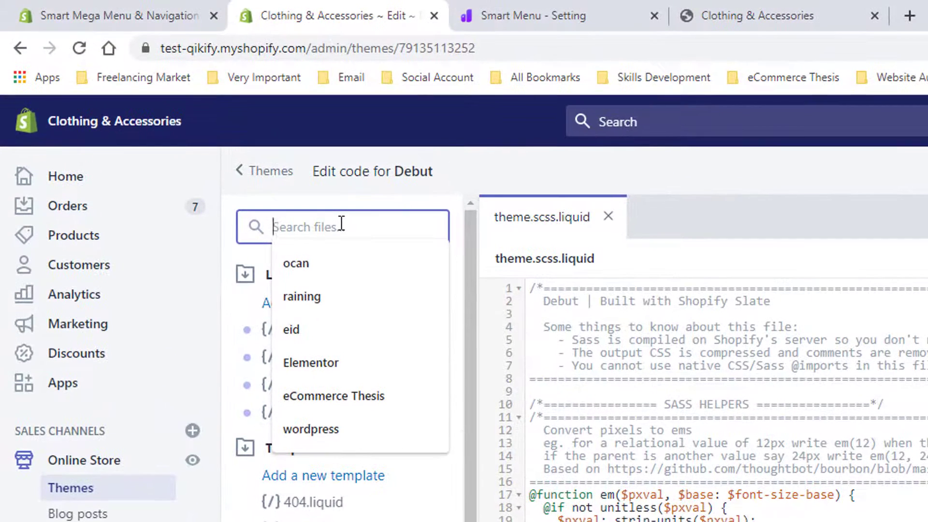
{"action": "type", "text": "s"}
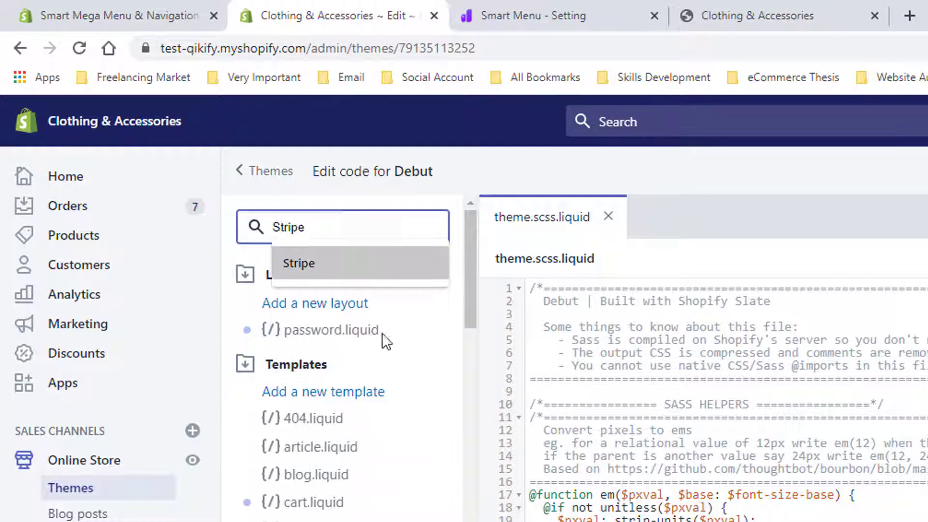
{"action": "type", "text": "css"}
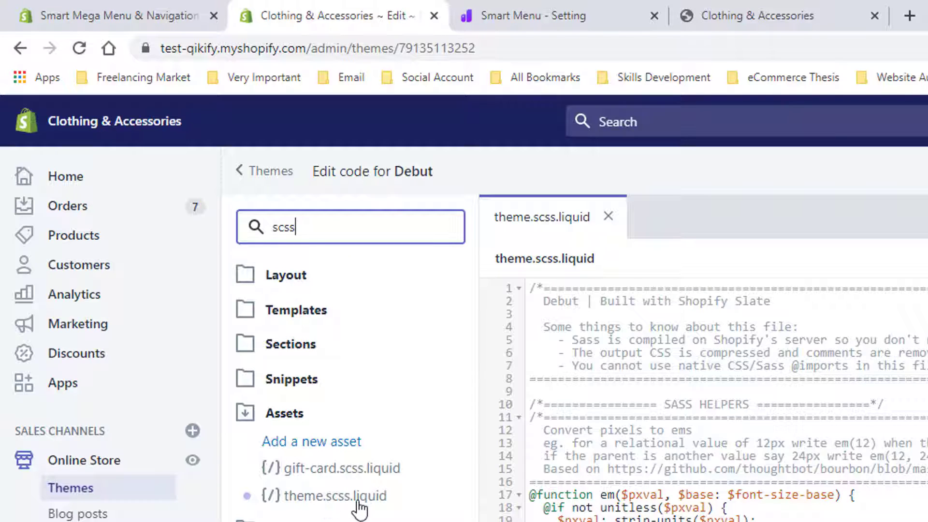
{"action": "left_click", "coordinate": [325, 504]}
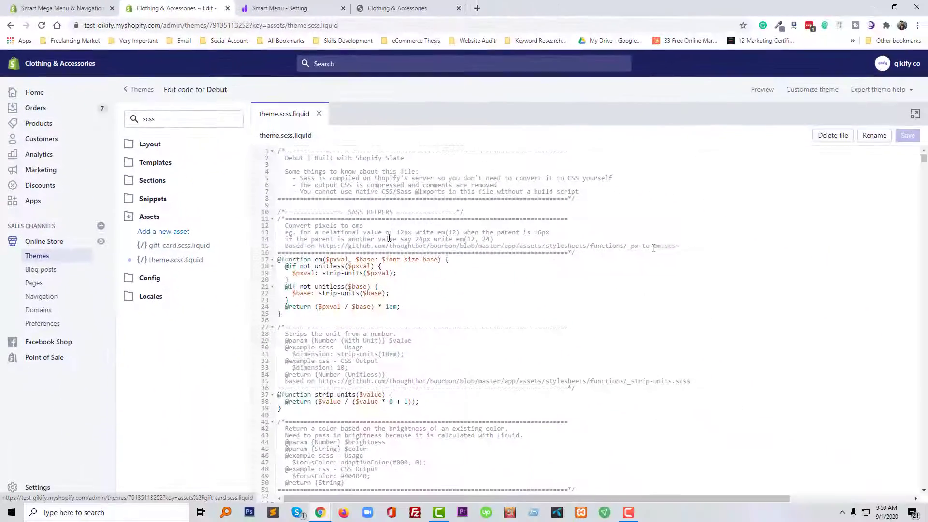
Add the rule #SiteNav{opacity:0;} at the end of theme.scss.liquid, below the Smart Menu Custom Font comment, and save the file.
{"action": "left_click_drag", "start_coordinate": [924, 160], "coordinate": [925, 494]}
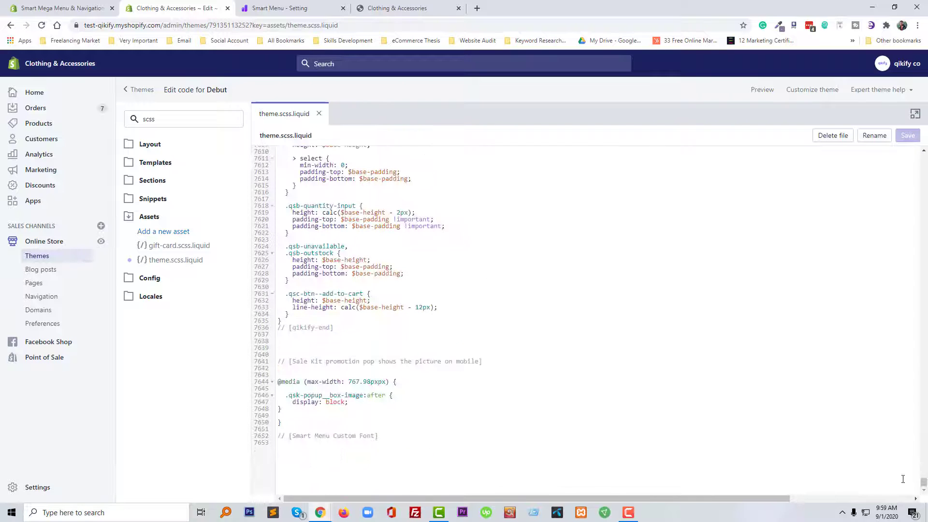
{"action": "left_click", "coordinate": [296, 461]}
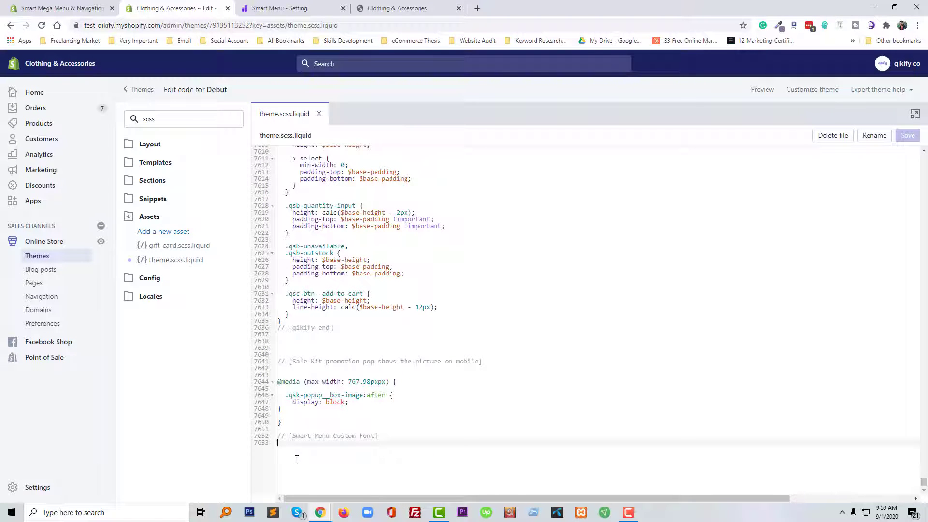
{"action": "key", "text": "Return"}
{"action": "right_click", "coordinate": [301, 460]}
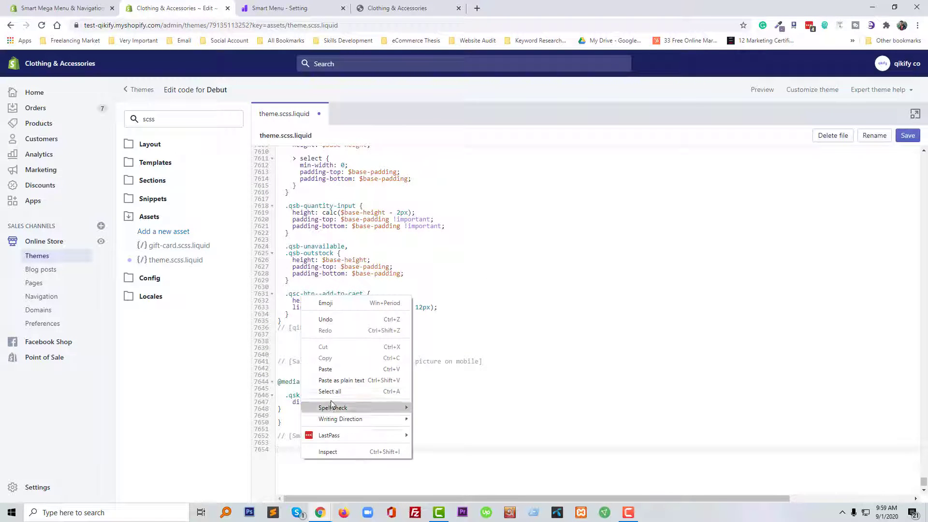
{"action": "left_click", "coordinate": [360, 372]}
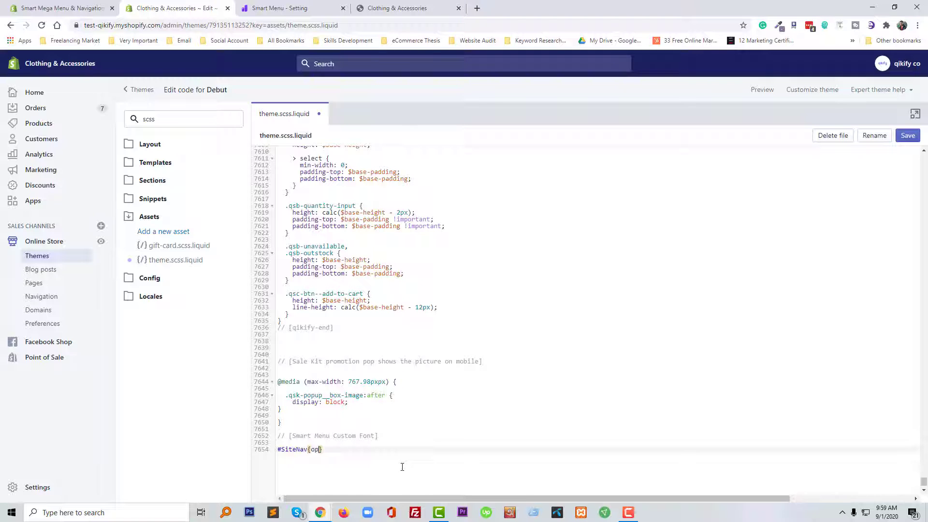
{"action": "type", "text": "{opacity"}
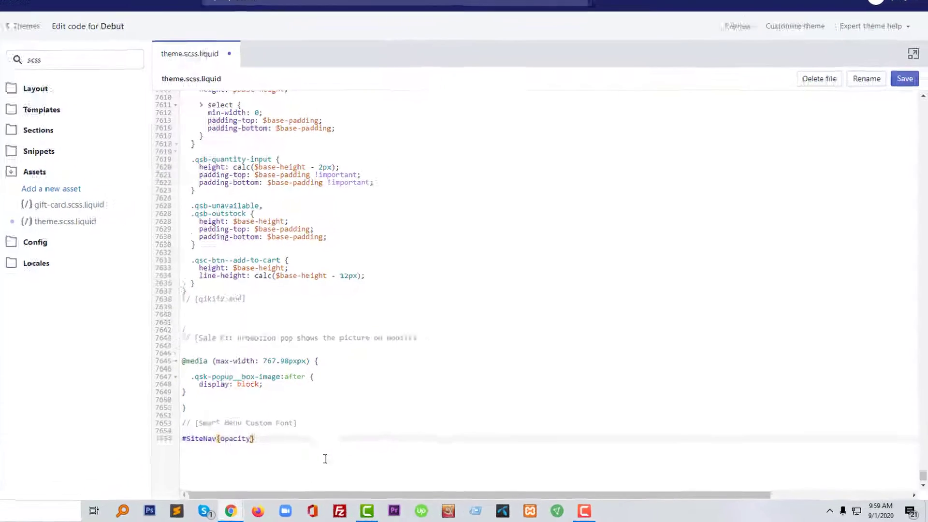
{"action": "type", "text": ":"}
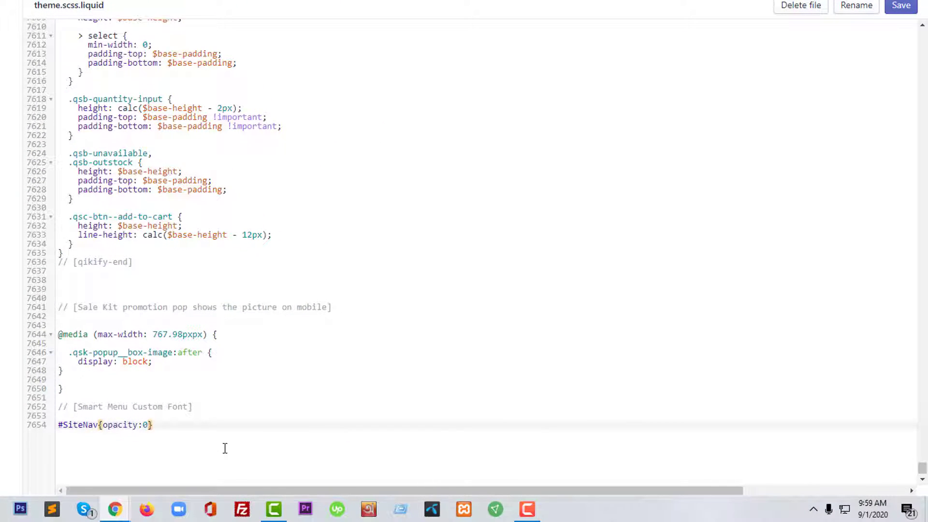
{"action": "type", "text": "0;"}
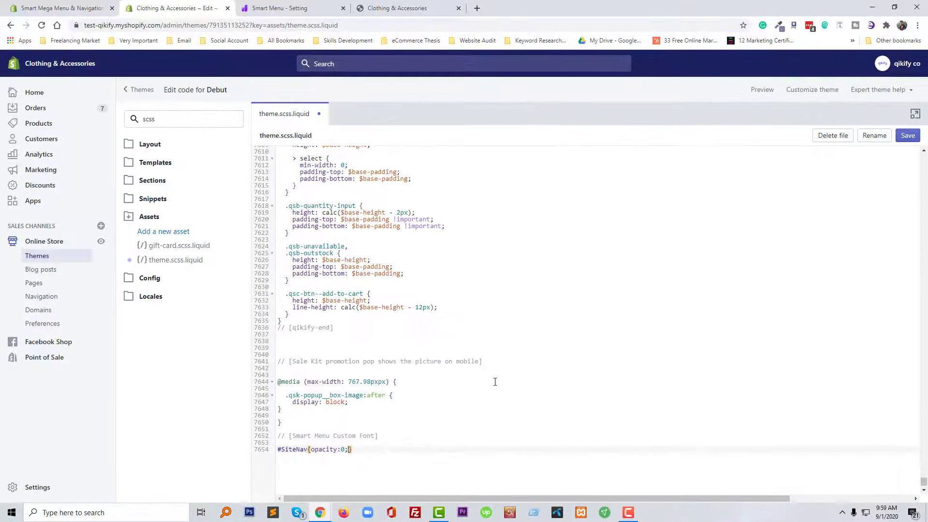
{"action": "left_click", "coordinate": [908, 135]}
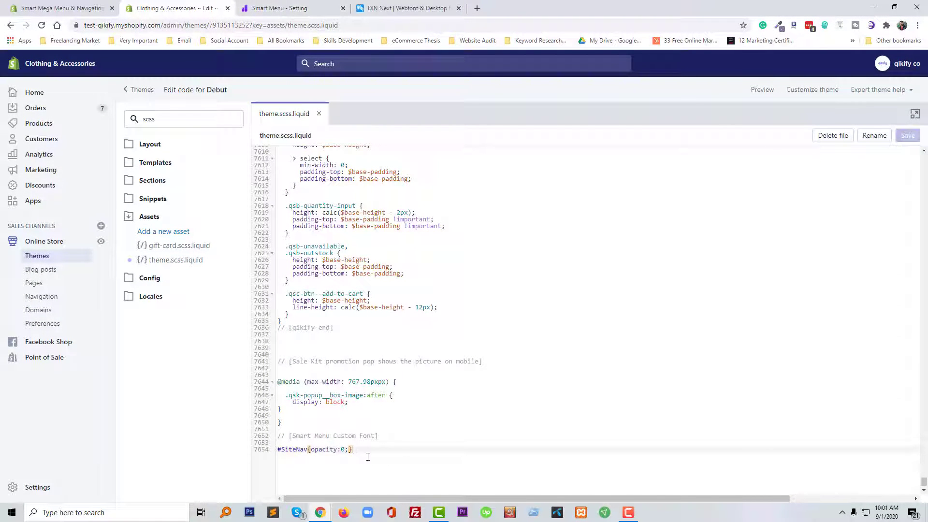
View the online store and open the browser's inspector on its home page.
{"action": "left_click", "coordinate": [100, 243]}
{"action": "left_click", "coordinate": [266, 6]}
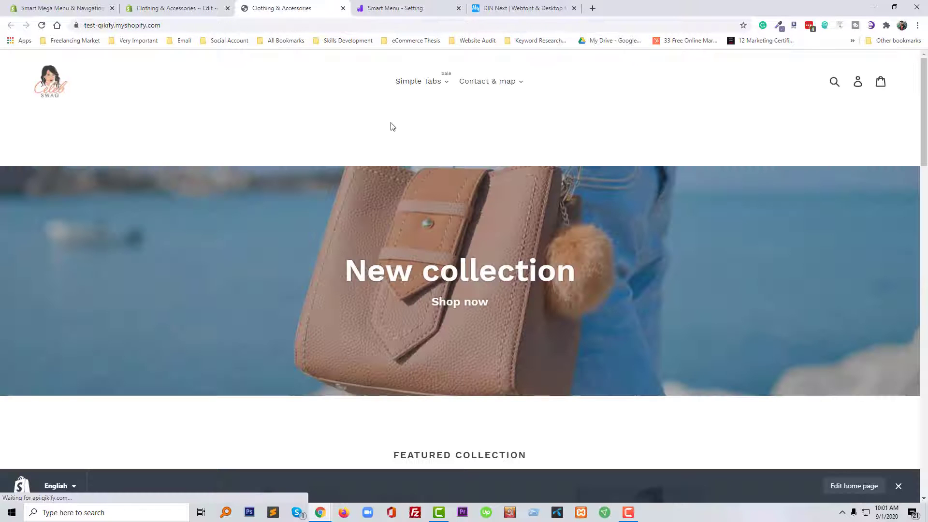
{"action": "right_click", "coordinate": [366, 137]}
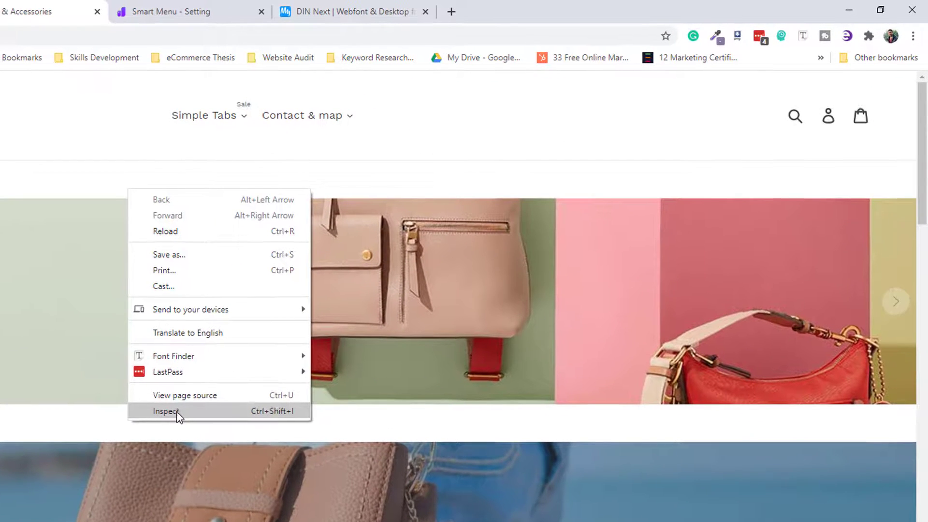
{"action": "left_click", "coordinate": [177, 412]}
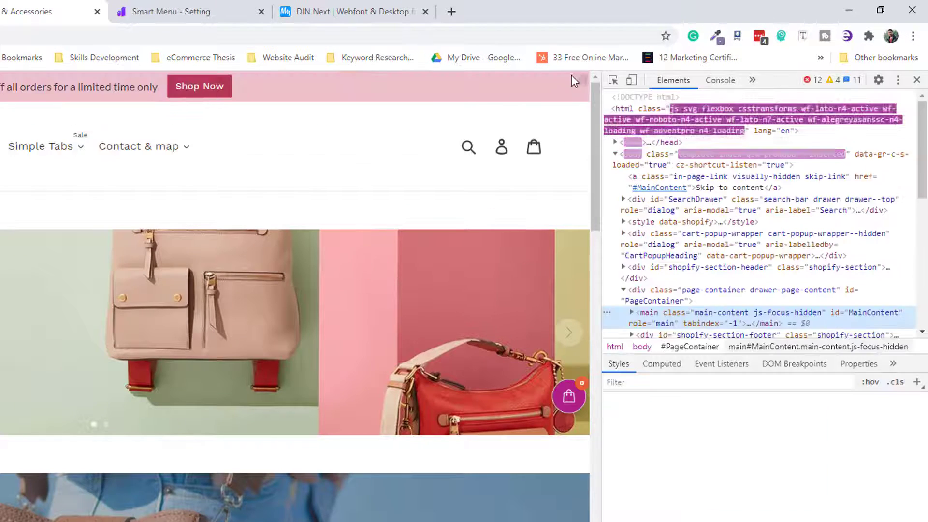
Inspect the Contact & map menu item and select its parent link element with class tmenu_item_link.
{"action": "left_click", "coordinate": [614, 83]}
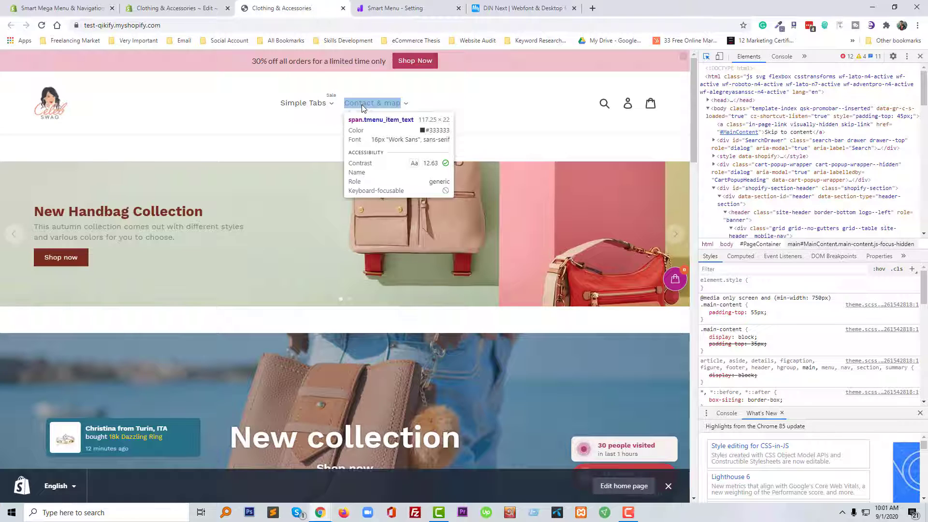
{"action": "left_click", "coordinate": [363, 107]}
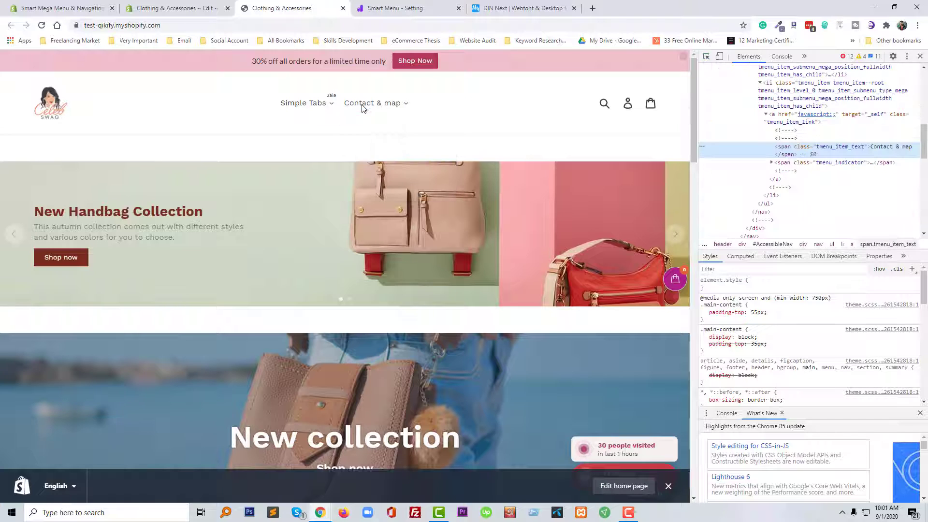
{"action": "left_click", "coordinate": [788, 116]}
{"action": "scroll", "coordinate": [793, 102], "scroll_direction": "up", "scroll_amount": 1}
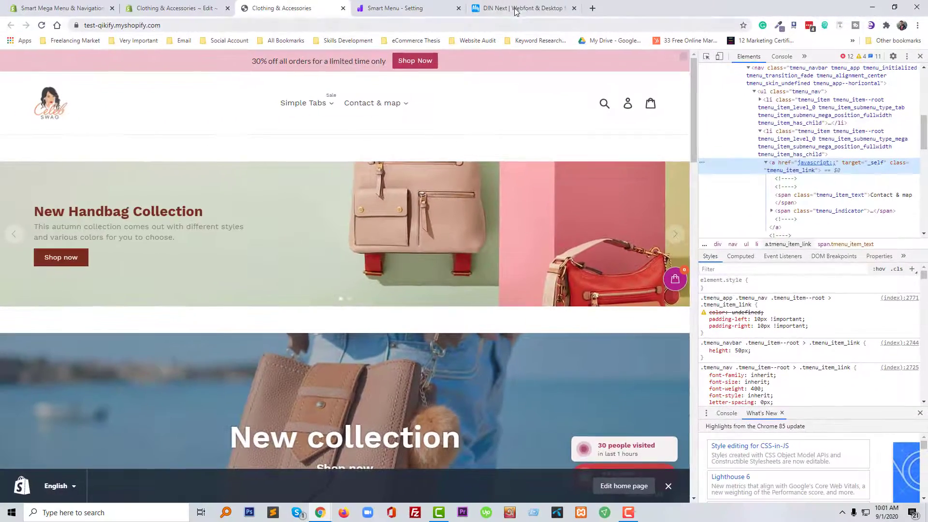
Highlight the font name din-next in the address of the MyFonts DIN Next page, then return to the storefront.
{"action": "left_click", "coordinate": [340, 13]}
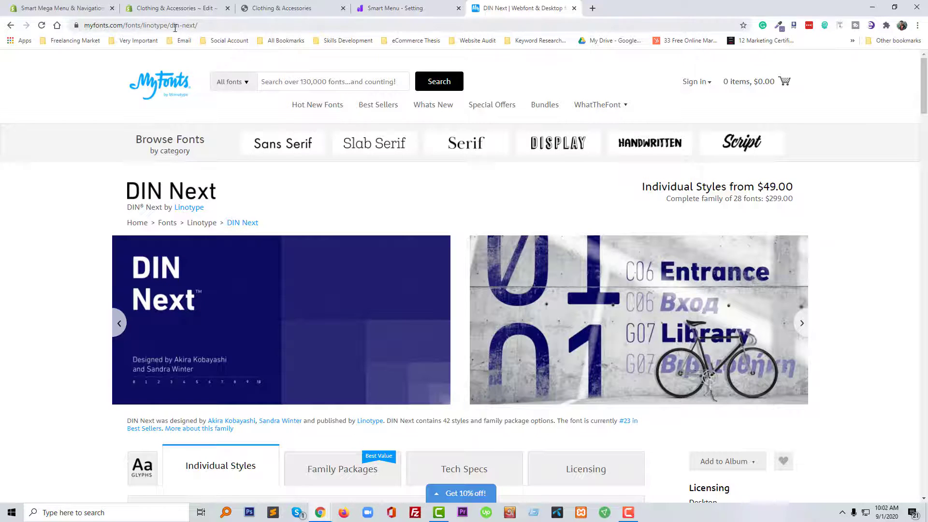
{"action": "left_click_drag", "start_coordinate": [170, 26], "coordinate": [196, 26]}
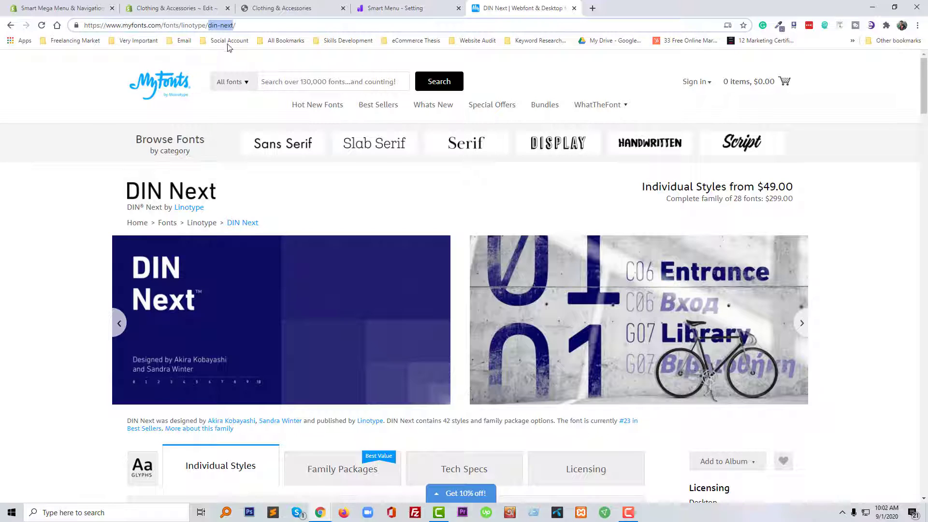
{"action": "key", "text": "ctrl+3"}
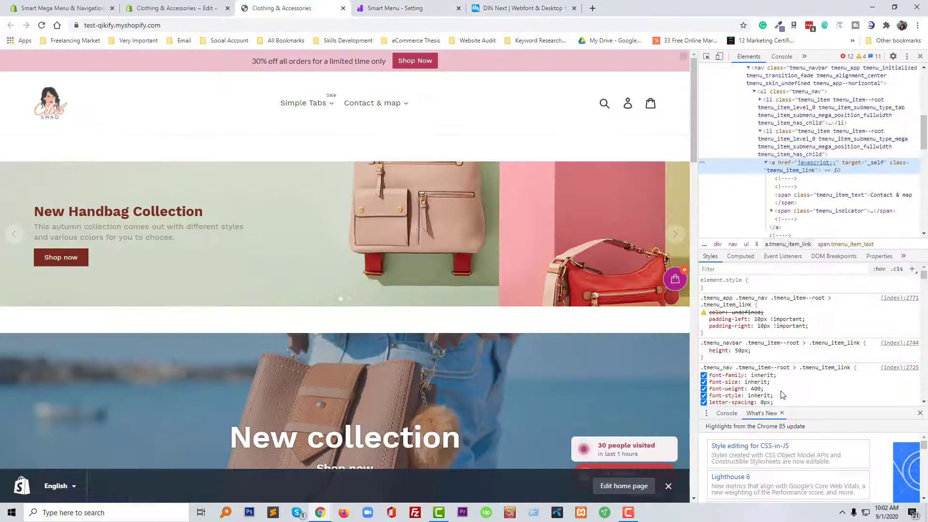
Add the declaration font-family: din-next to the .tmenu_app .tmenu_nav .tmenu_item--root > .tmenu_item_link rule in the inspector.
{"action": "left_click", "coordinate": [825, 329]}
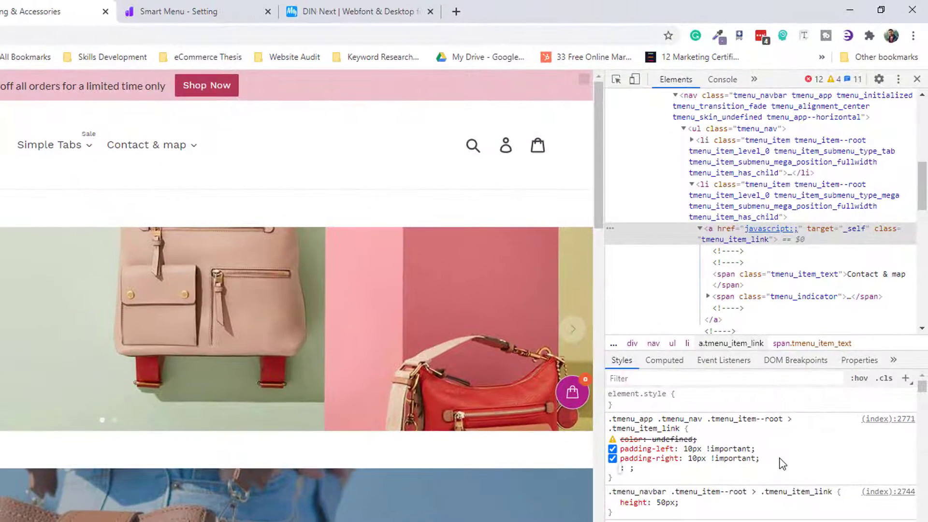
{"action": "type", "text": "font"}
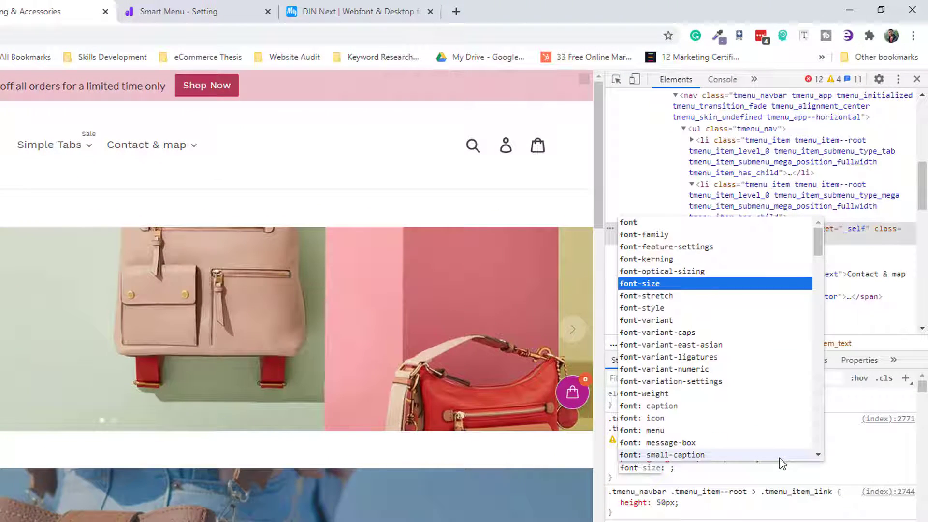
{"action": "type", "text": "-f"}
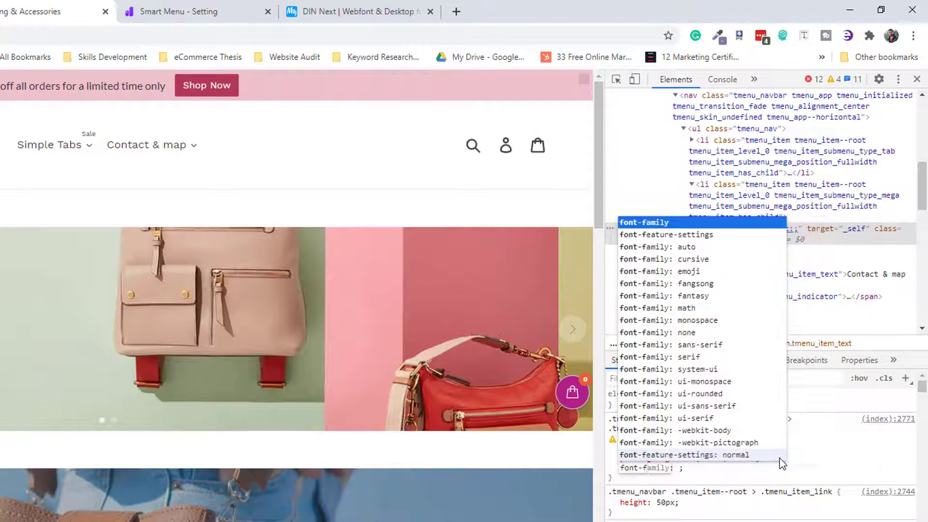
{"action": "key", "text": "Tab"}
{"action": "type", "text": "din-next"}
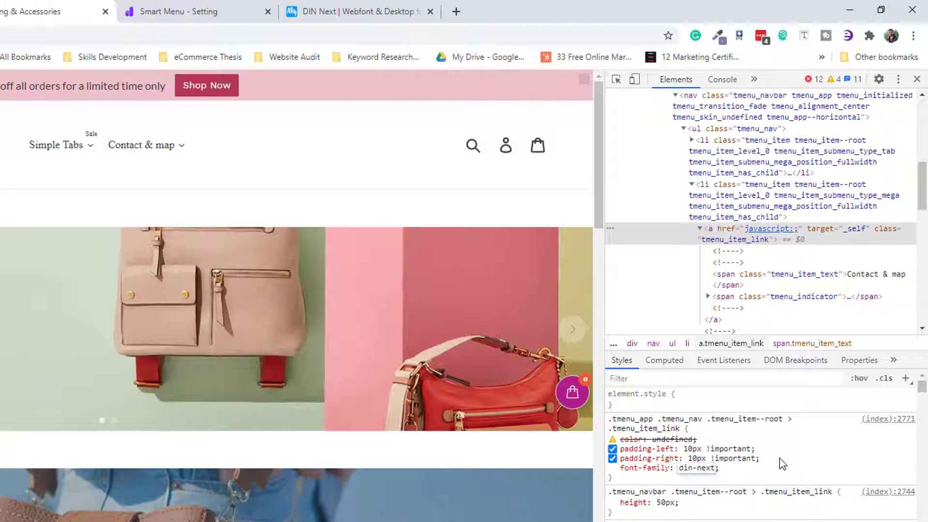
{"action": "left_click", "coordinate": [782, 463]}
Copy the whole edited .tmenu_item_link rule and paste it below the #SiteNav rule at the end of theme.scss.liquid.
{"action": "left_click_drag", "start_coordinate": [612, 478], "coordinate": [611, 419]}
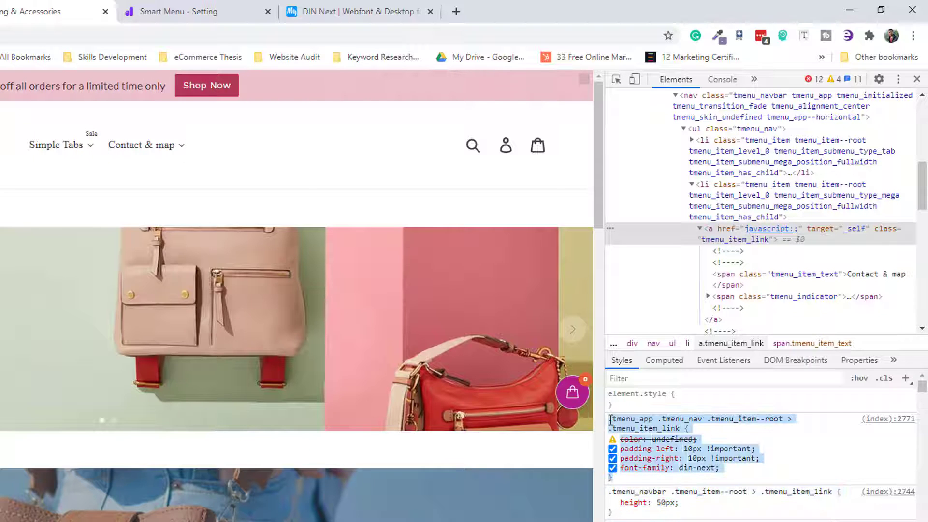
{"action": "right_click", "coordinate": [625, 424]}
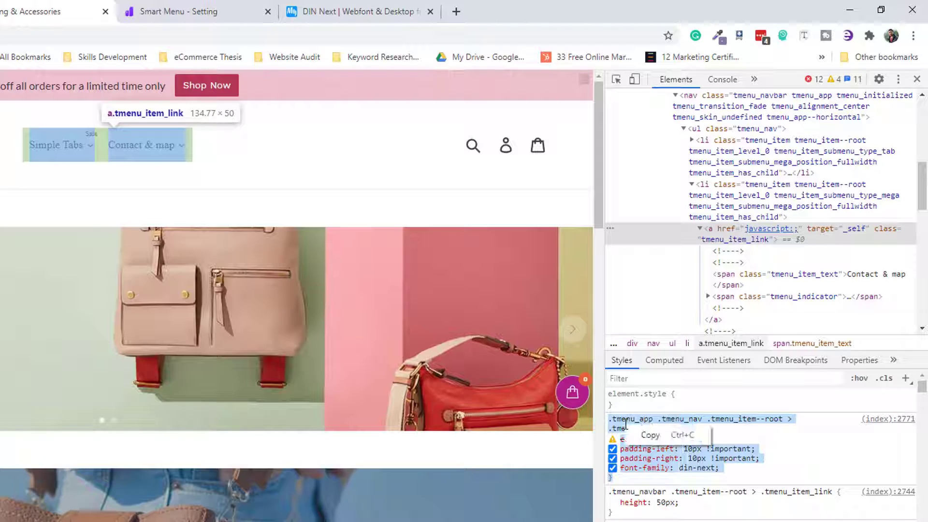
{"action": "left_click", "coordinate": [648, 435]}
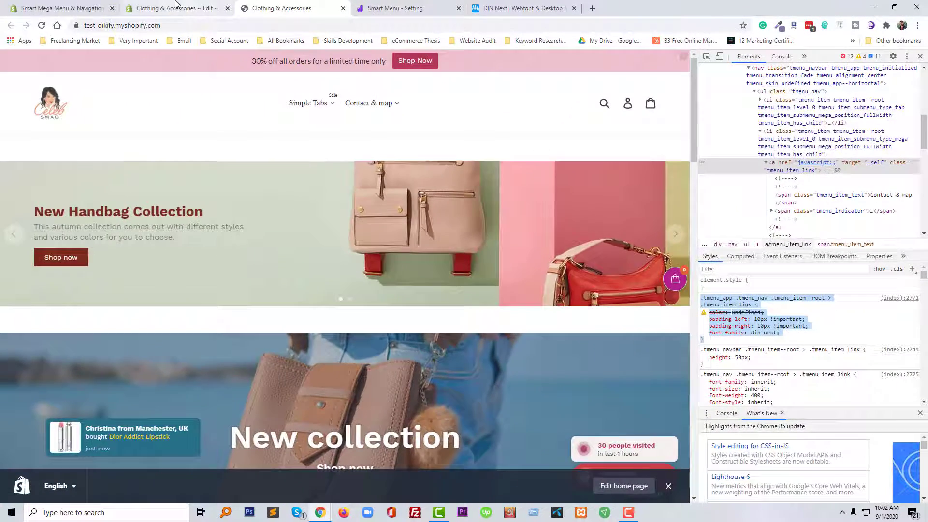
{"action": "left_click", "coordinate": [181, 5]}
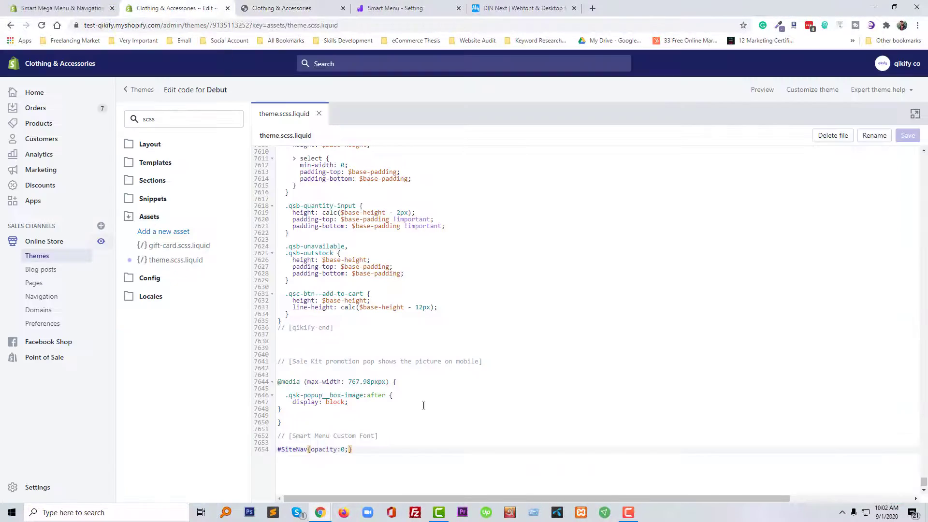
{"action": "key", "text": "Return"}
{"action": "key", "text": "Return"}
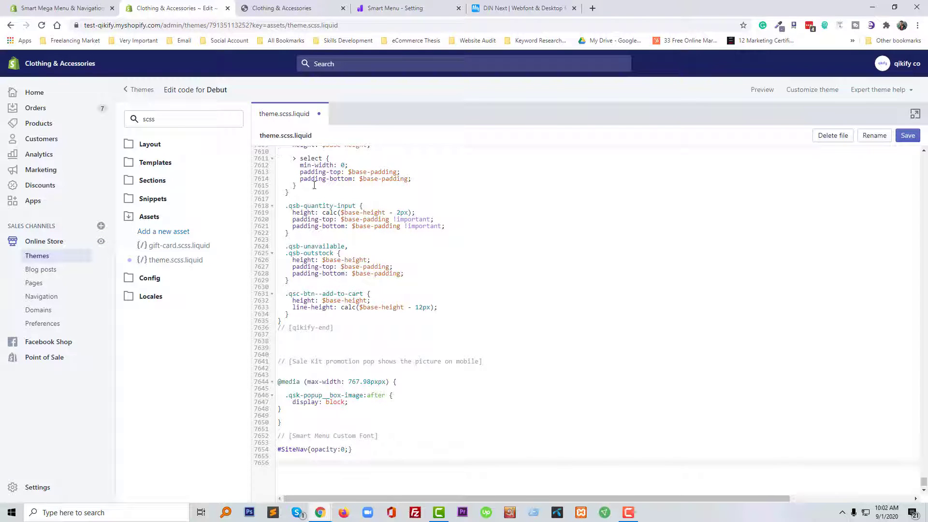
{"action": "key", "text": "ctrl+v"}
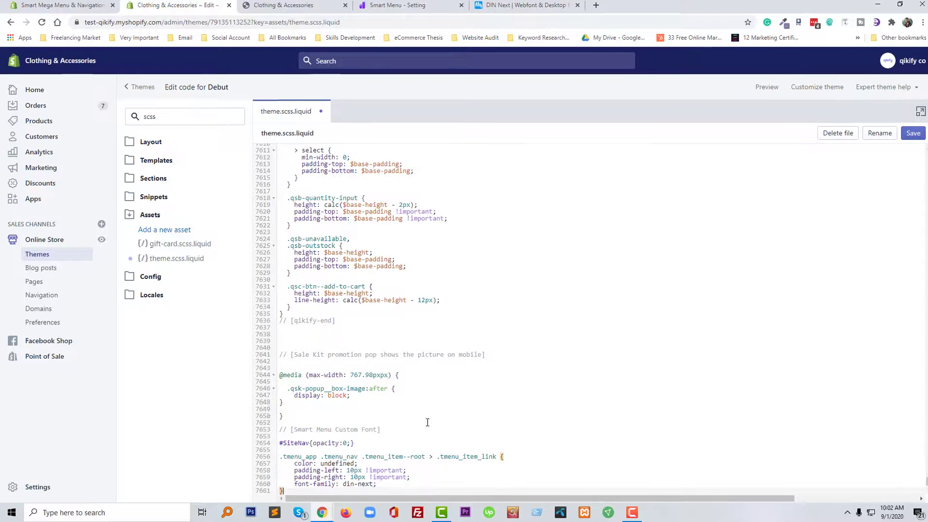
Delete the color, padding-left and padding-right declarations from the pasted .tmenu_item_link rule, leaving only font-family, and save theme.scss.liquid.
{"action": "scroll", "coordinate": [419, 430], "scroll_direction": "down", "scroll_amount": 1}
{"action": "left_click_drag", "start_coordinate": [703, 372], "coordinate": [859, 334]}
{"action": "key", "text": "BackSpace"}
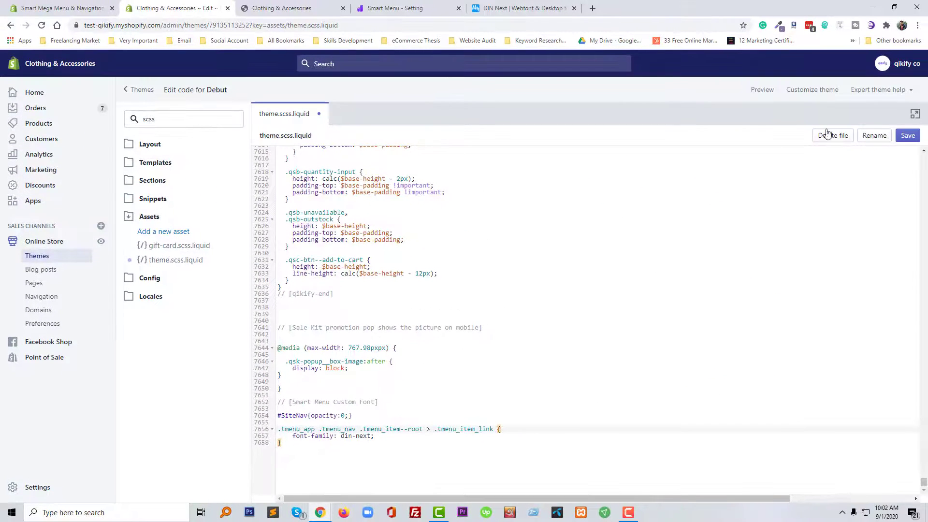
{"action": "left_click", "coordinate": [908, 135]}
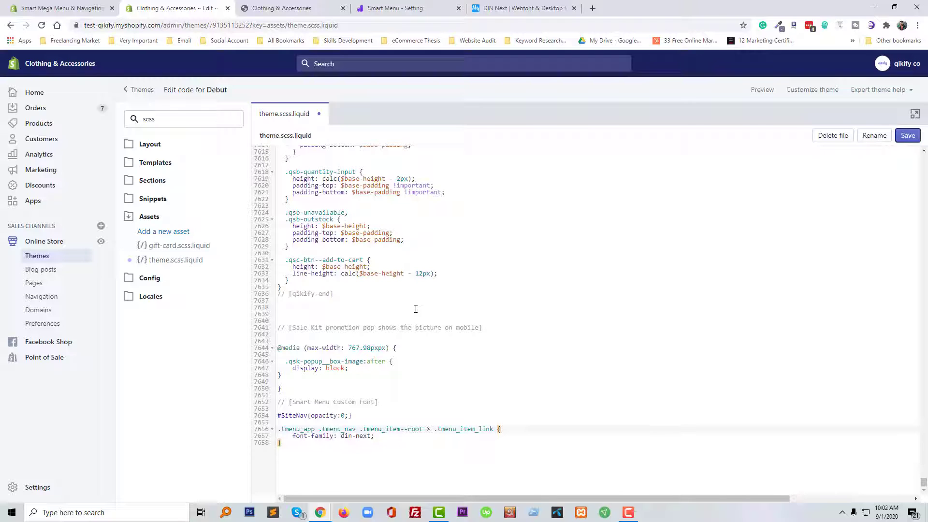
{"action": "key", "text": "ctrl+s"}
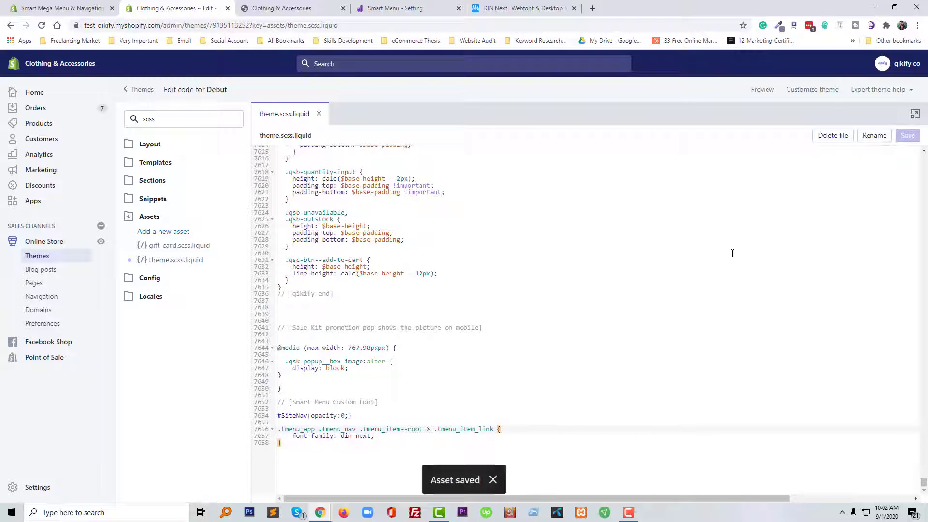
Return to the storefront, reload it and check the header menu's font and the rest of the home page.
{"action": "left_click", "coordinate": [298, 6]}
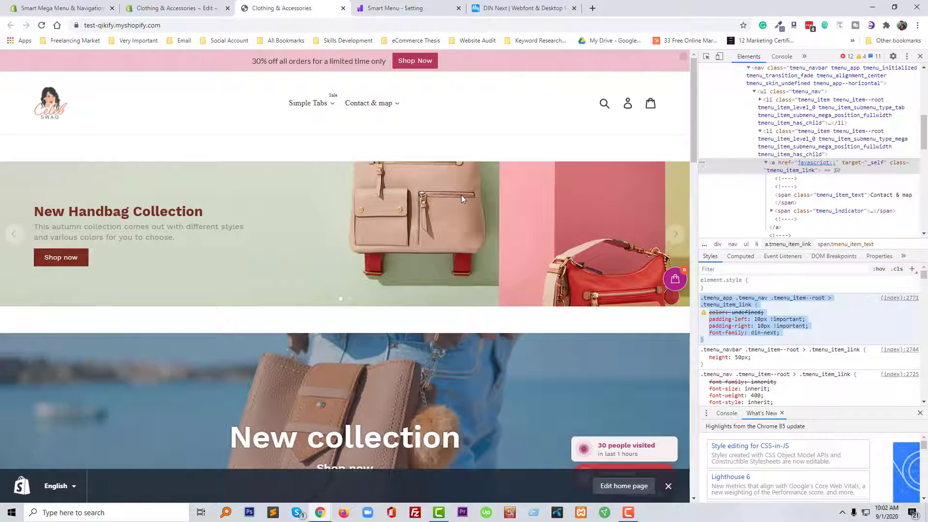
{"action": "key", "text": "ctrl+r"}
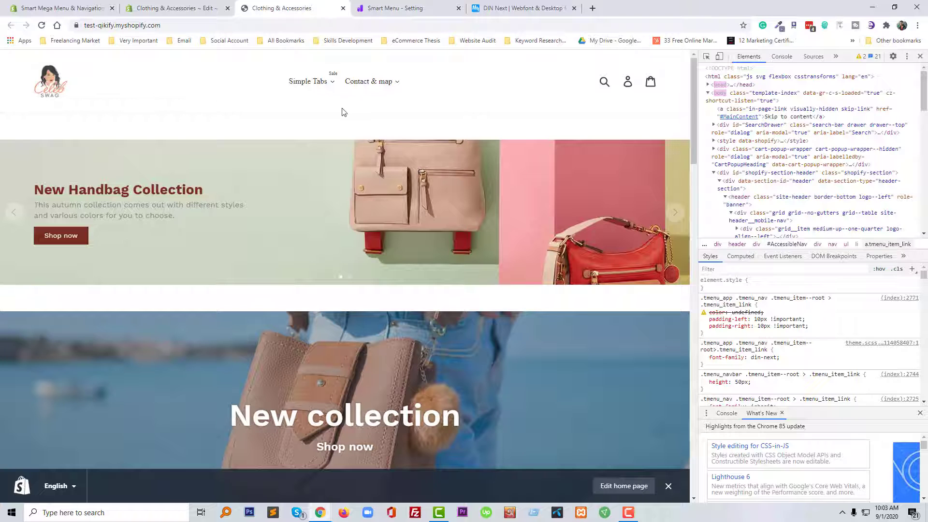
{"action": "scroll", "coordinate": [426, 142], "scroll_direction": "down", "scroll_amount": 5}
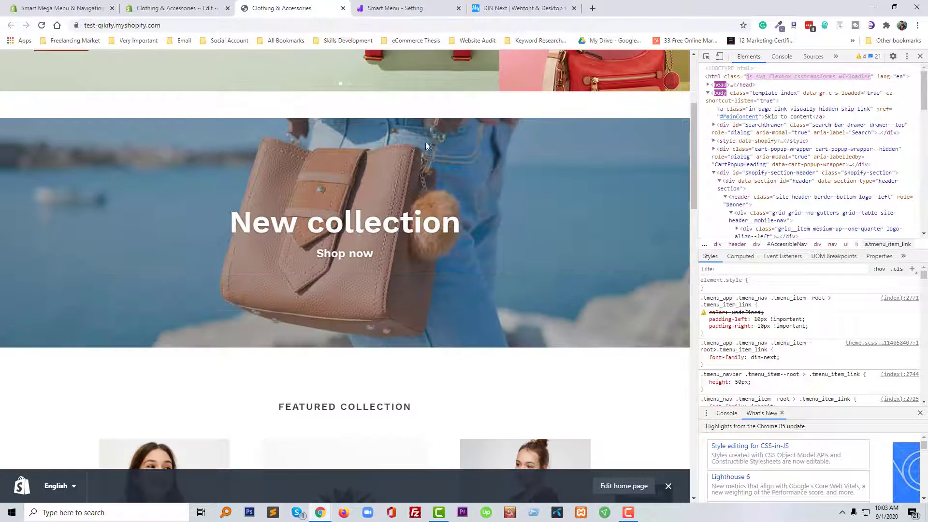